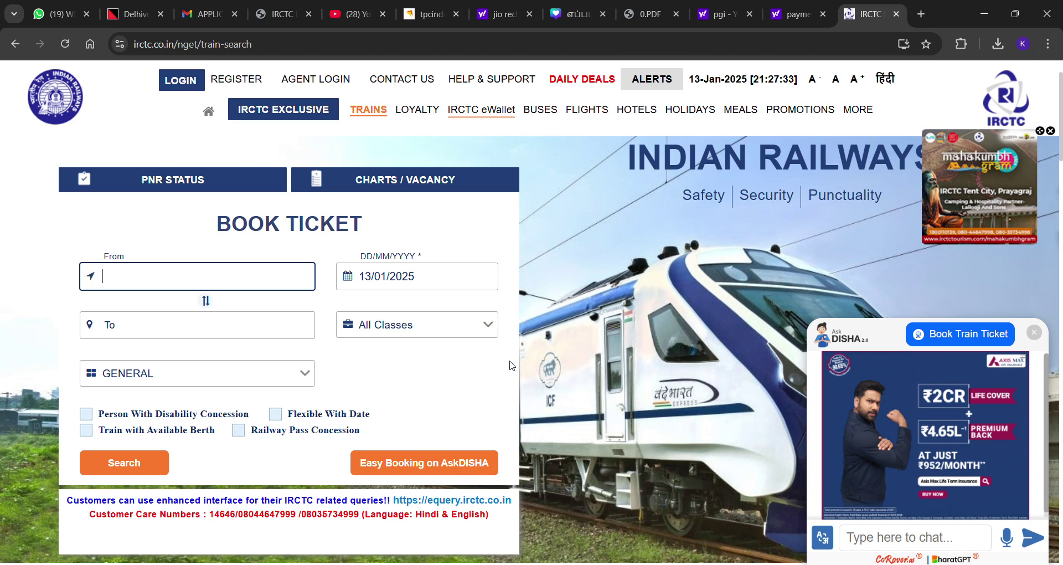
Sign in to IRCTC by entering the login captcha and submitting
click(289, 50)
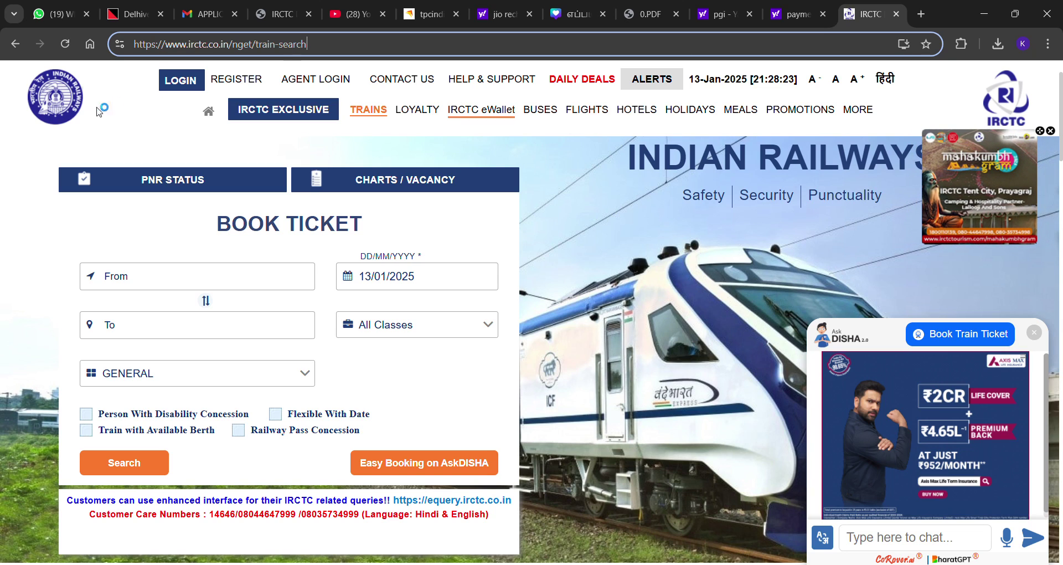
click(182, 81)
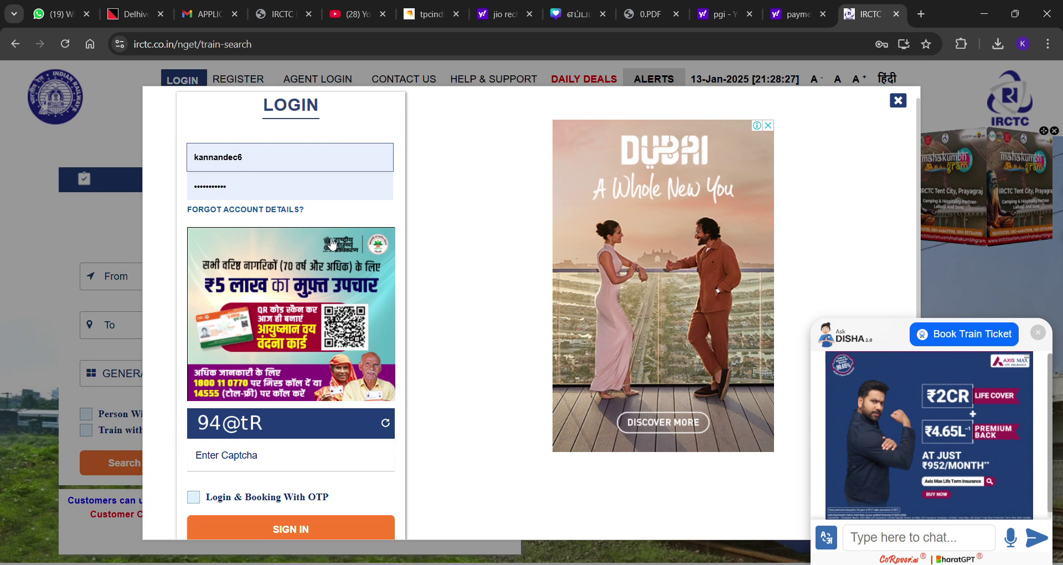
click(255, 464)
text(94)
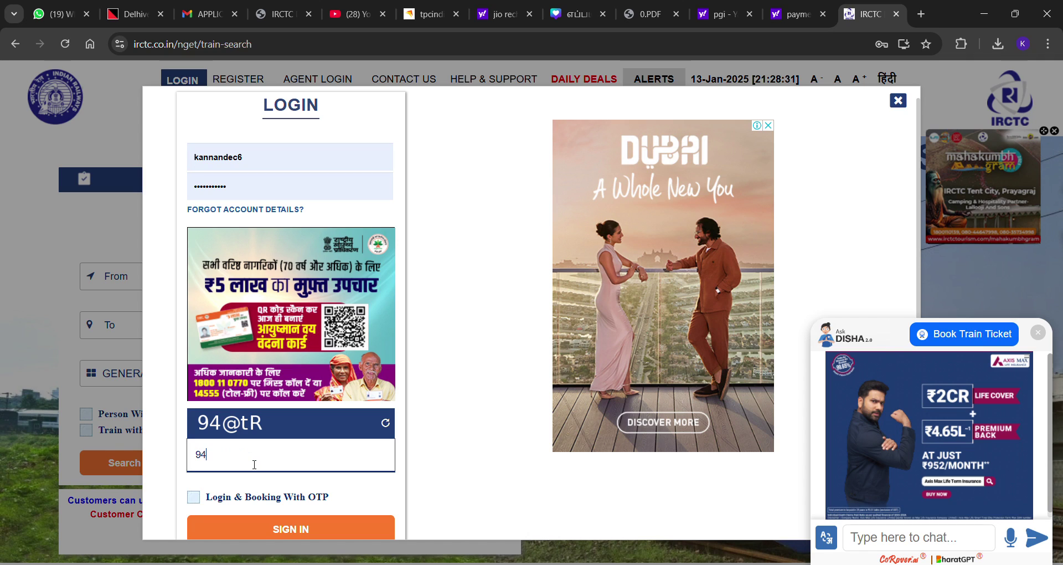
text(@tR)
click(264, 529)
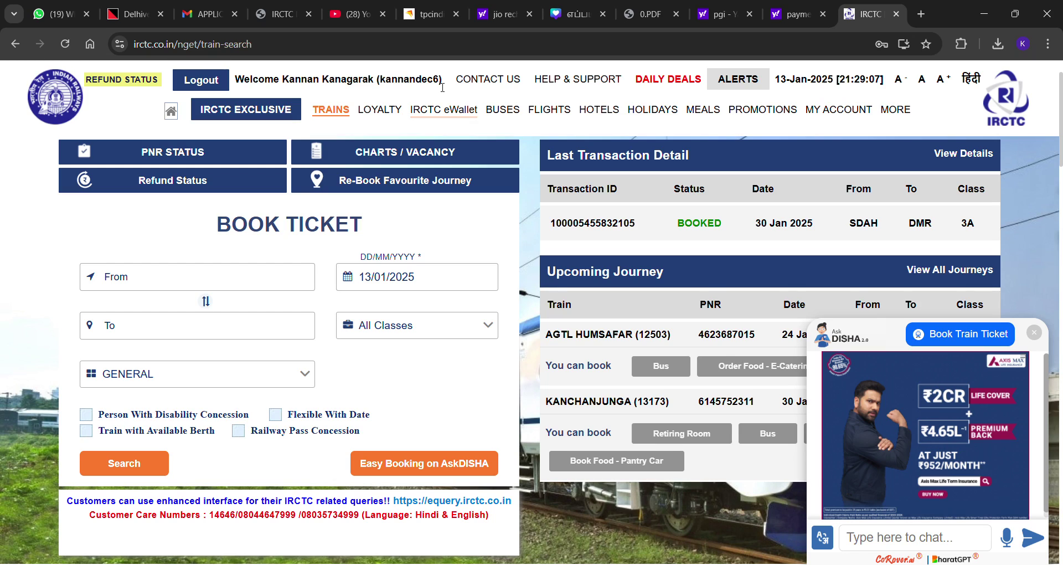
Set the From station to MADURAI JN - MDU (KODAIKANAL) by searching the code mdu
click(225, 275)
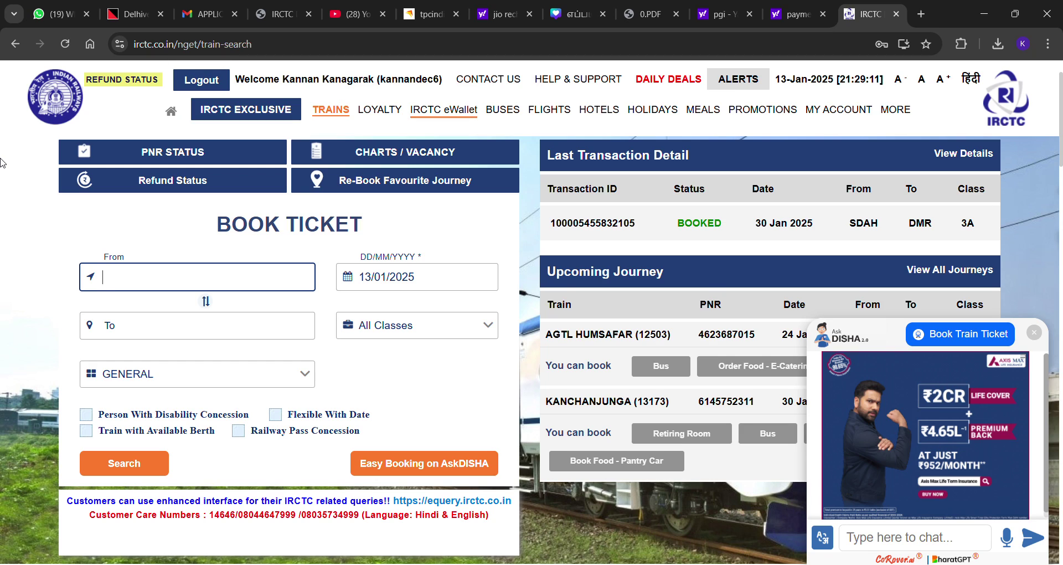
text(m)
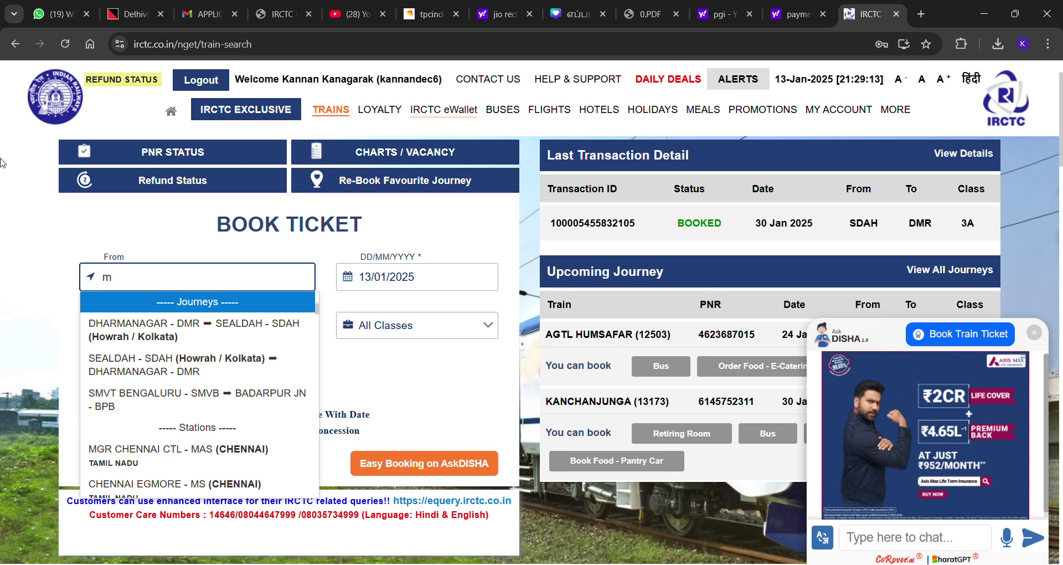
text(adu)
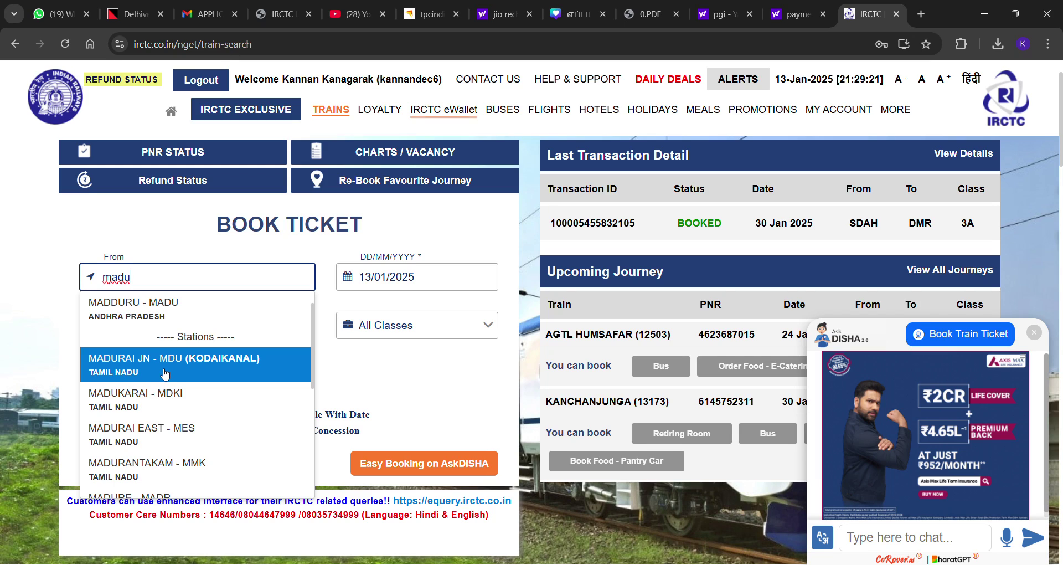
text(rai)
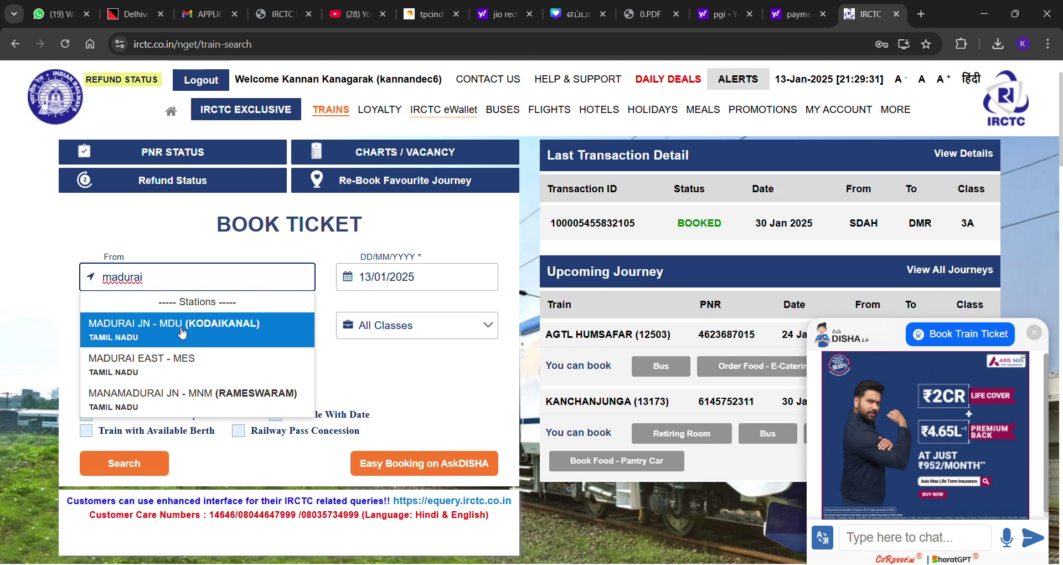
key(BackSpace)
key(BackSpace)
key(BackSpace)
key(BackSpace)
key(BackSpace)
key(BackSpace)
key(BackSpace)
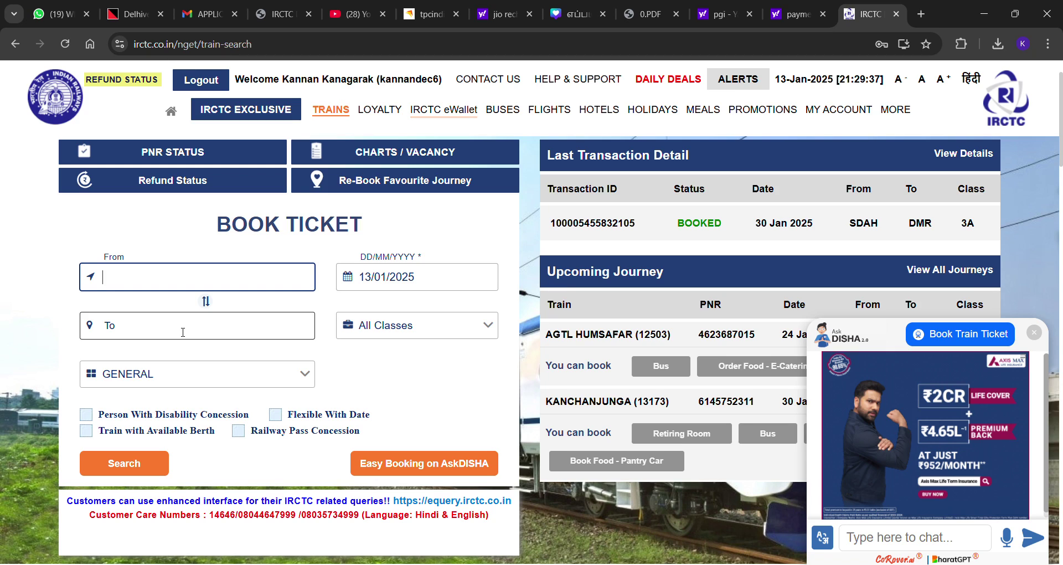
text(mad)
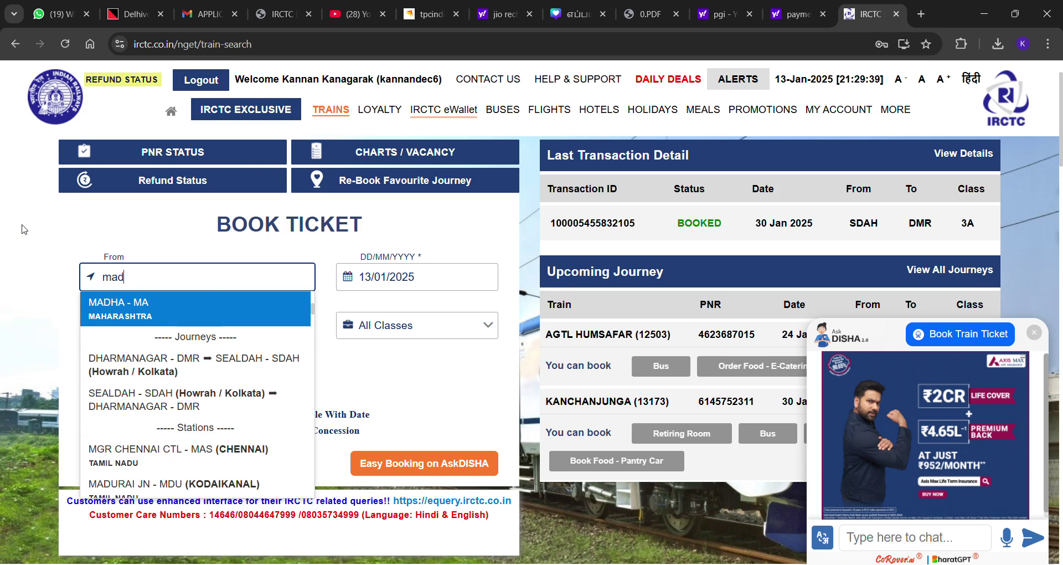
text(ura)
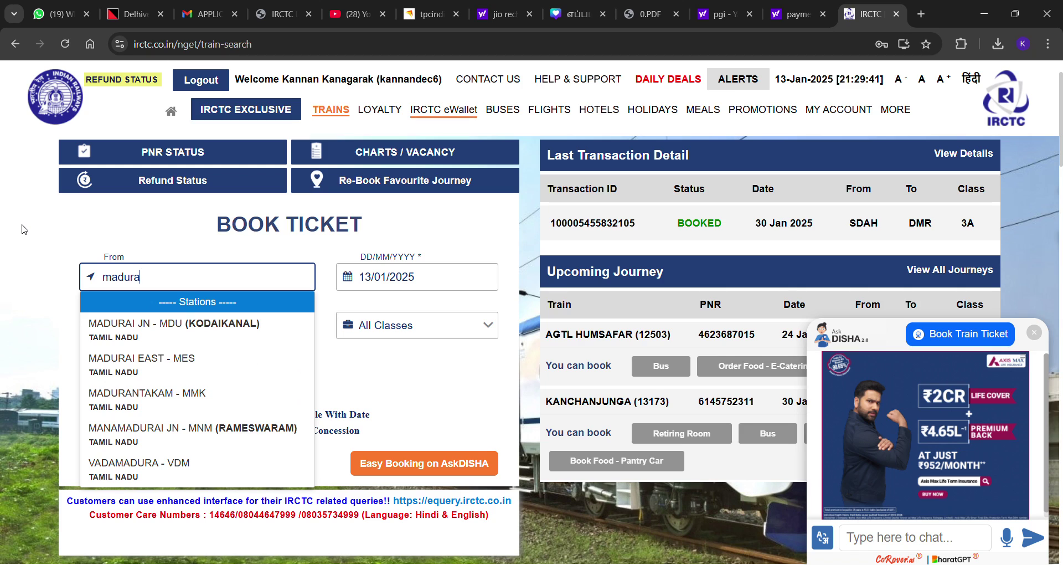
key(BackSpace)
key(BackSpace)
key(BackSpace)
key(BackSpace)
key(BackSpace)
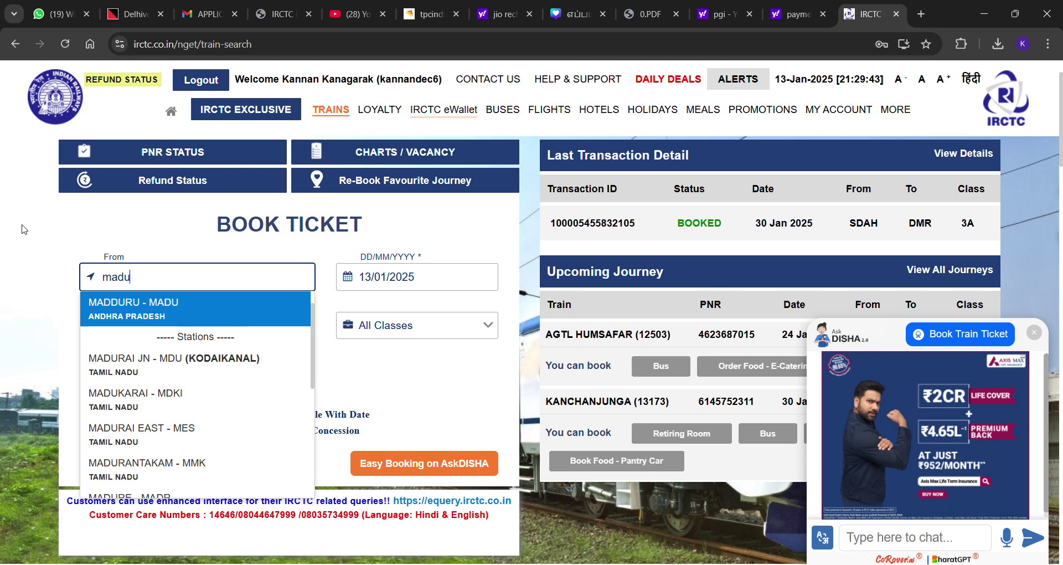
text(mdu)
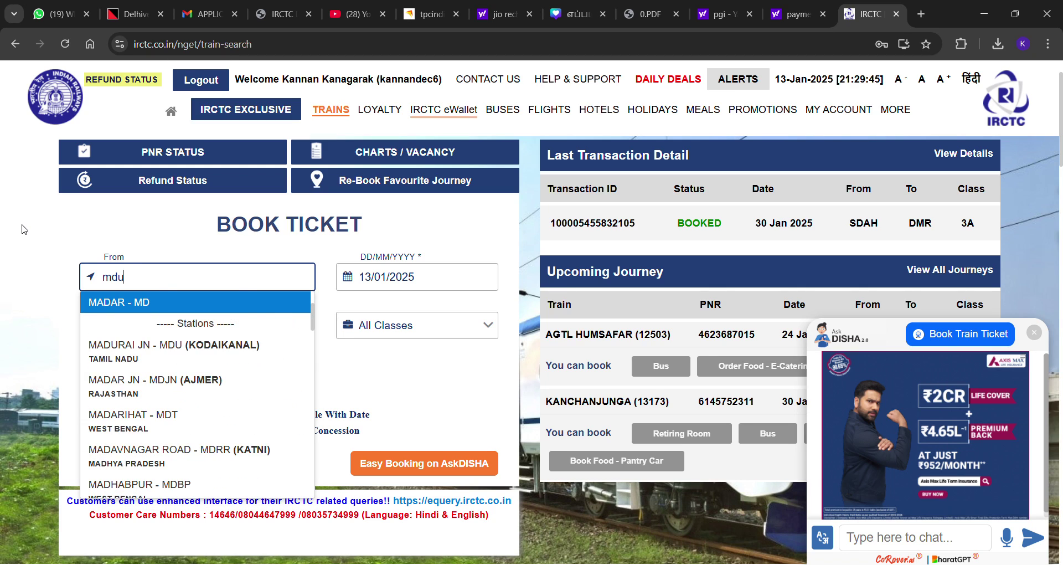
click(162, 306)
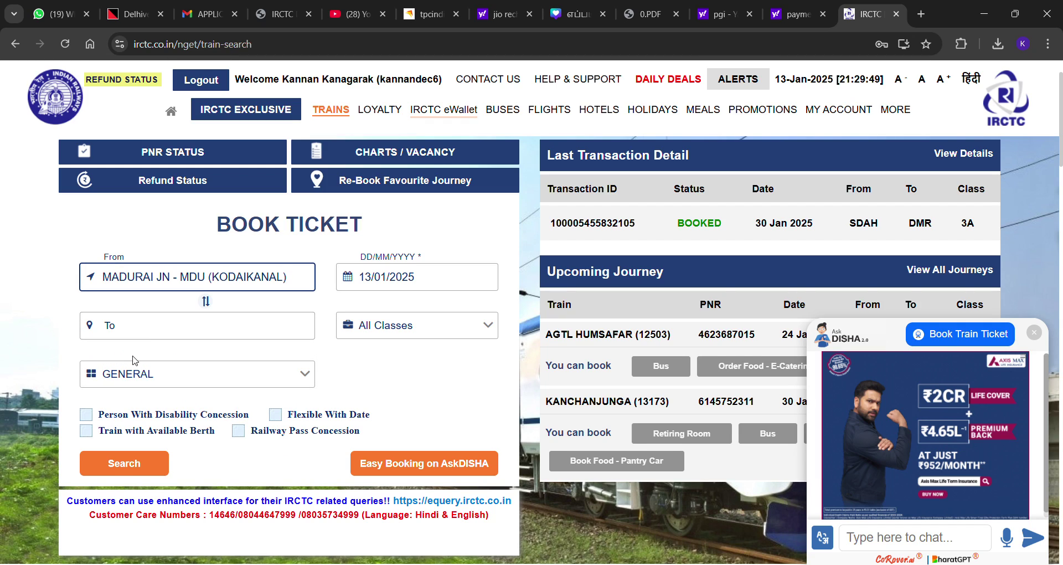
Choose CHENNAI EGMORE - MS (CHENNAI) as the destination using the code ms
click(154, 329)
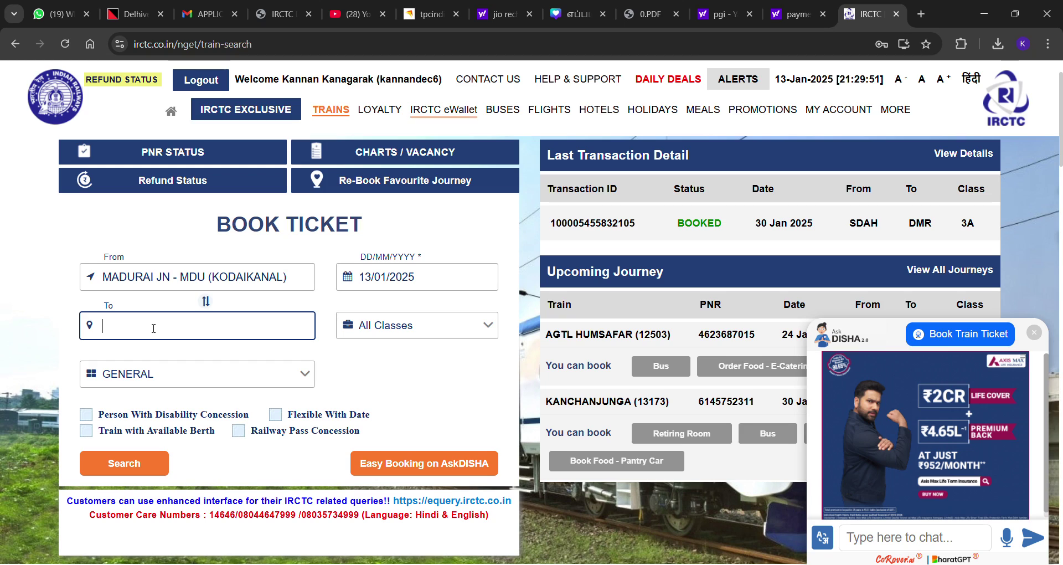
text(che)
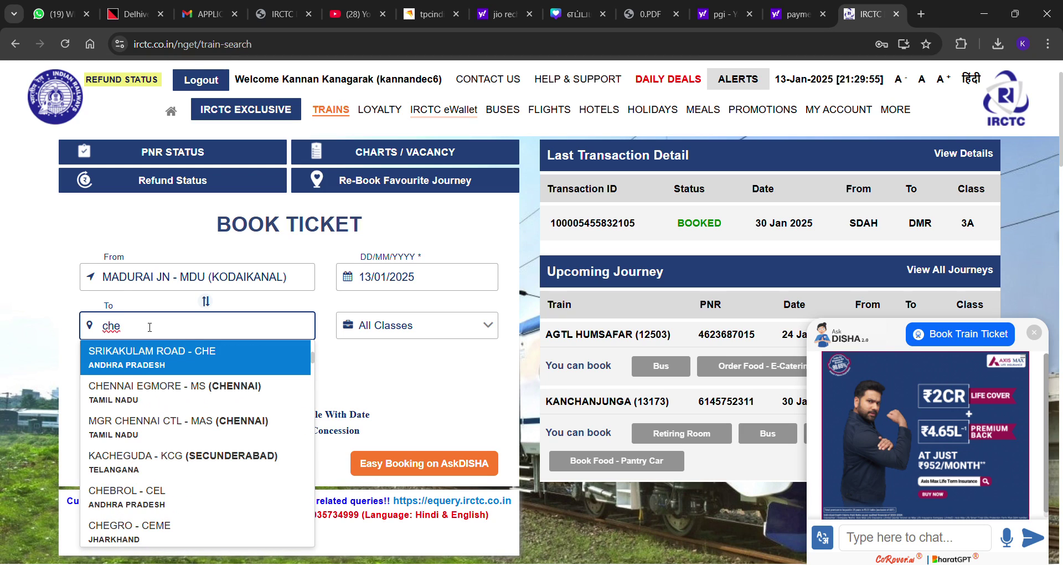
text(nnai eg)
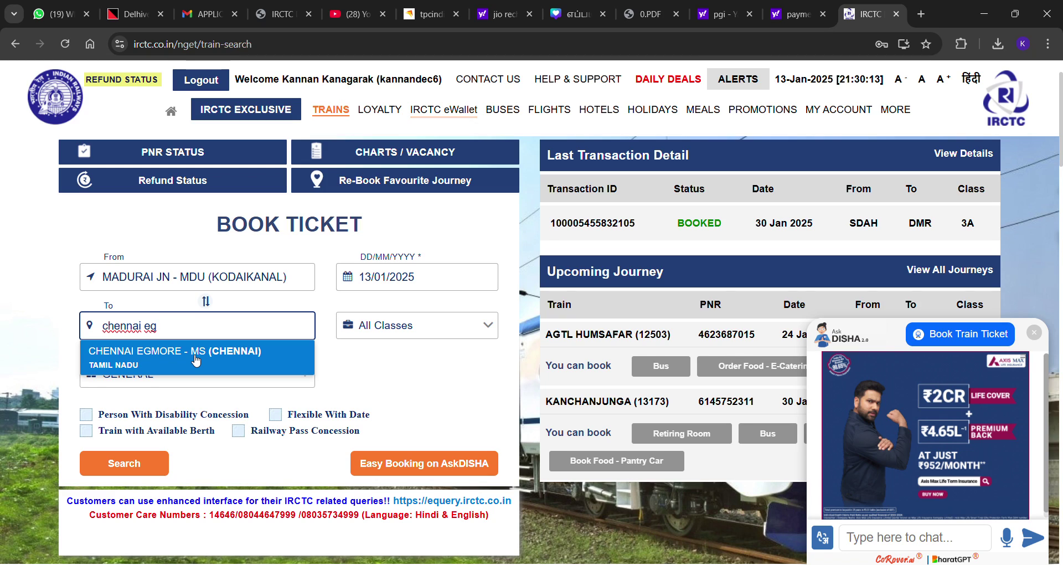
key(BackSpace)
key(BackSpace)
key(BackSpace)
key(BackSpace)
key(BackSpace)
key(BackSpace)
key(BackSpace)
key(BackSpace)
key(BackSpace)
key(BackSpace)
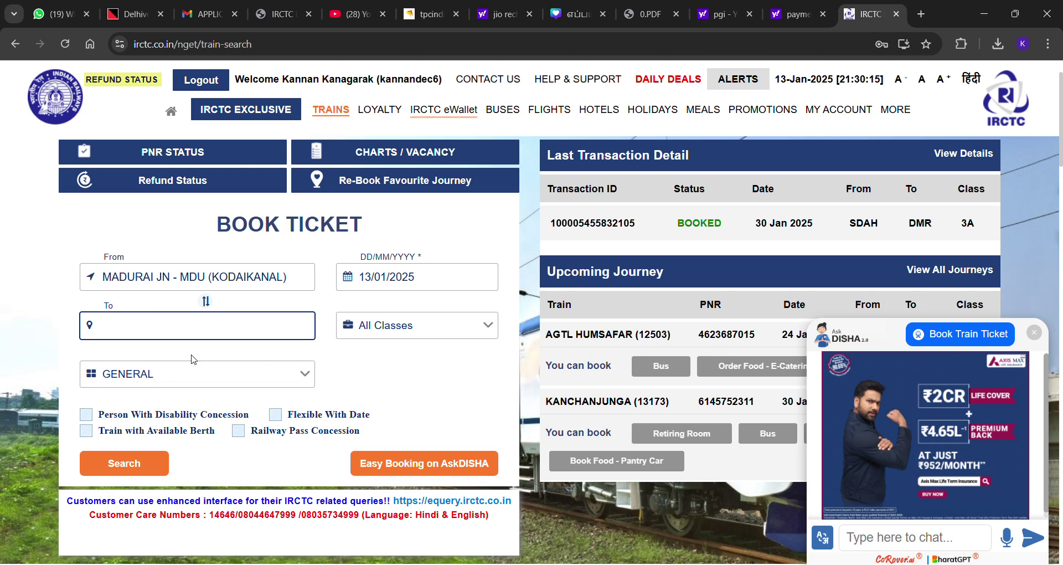
text(ms)
click(195, 359)
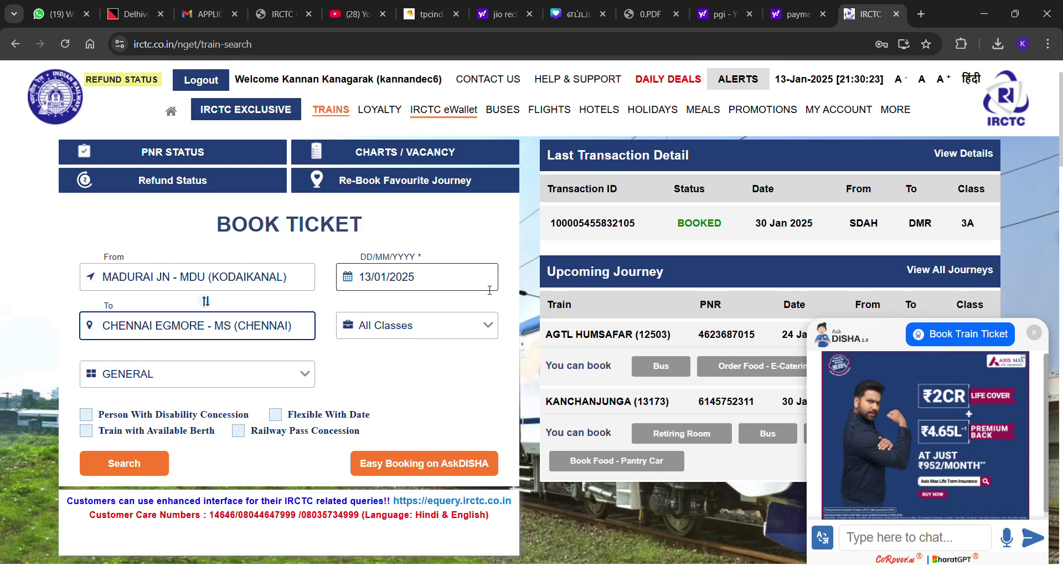
Set the journey date to 25 January 2025 and search Madurai–Chennai Egmore trains
click(489, 289)
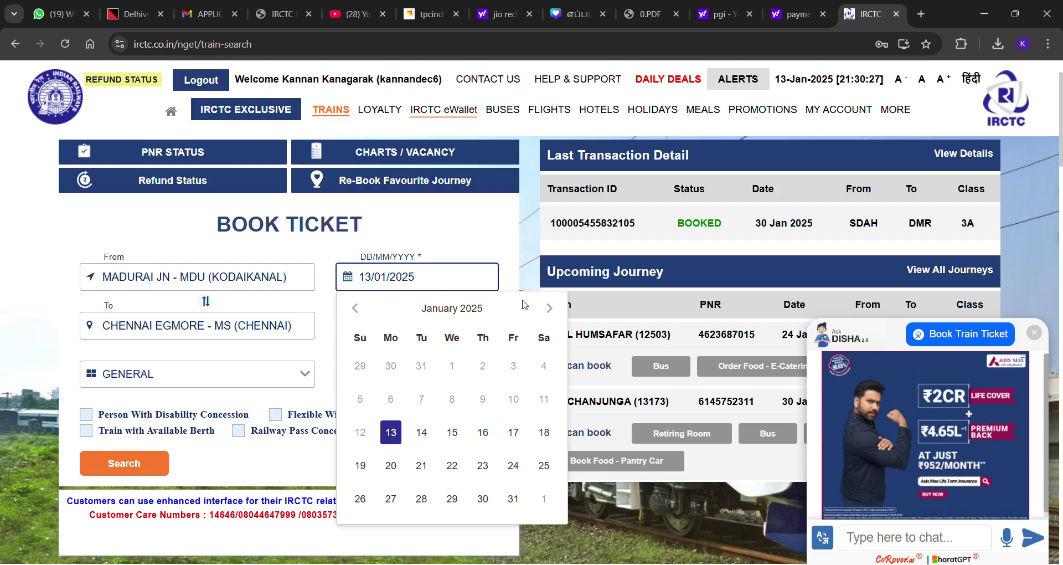
click(550, 308)
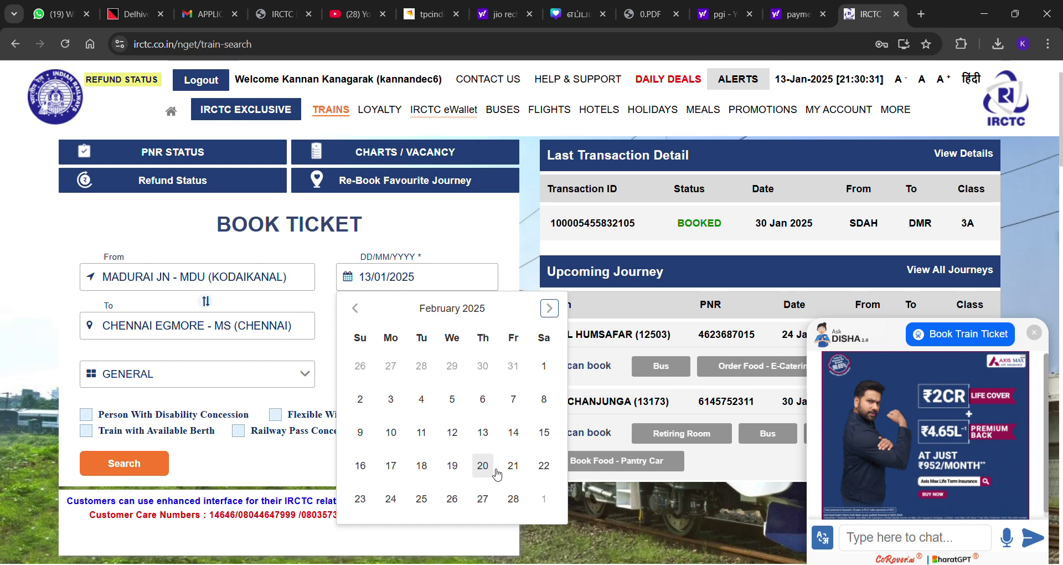
click(432, 269)
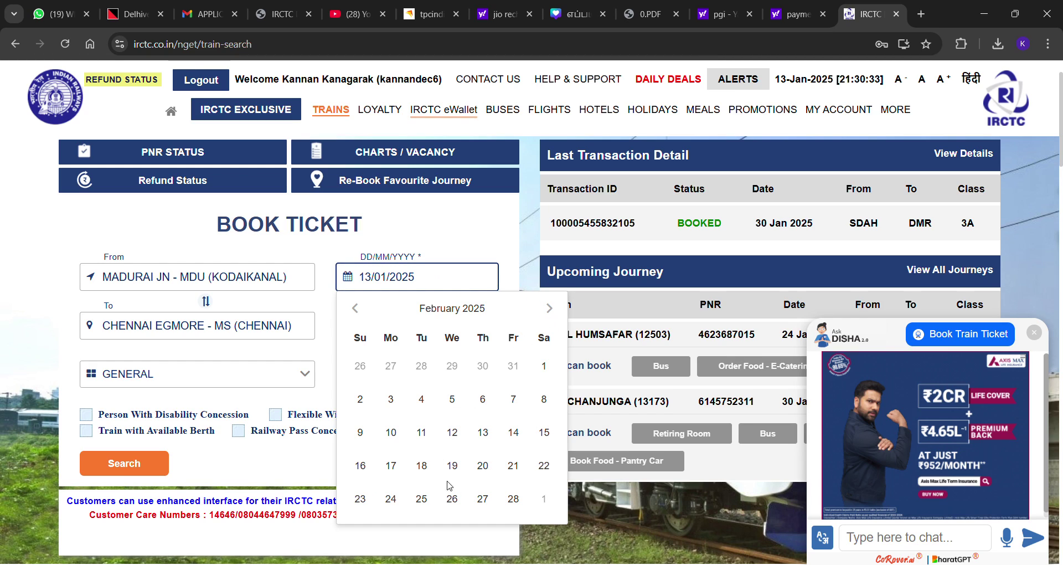
click(420, 499)
click(395, 277)
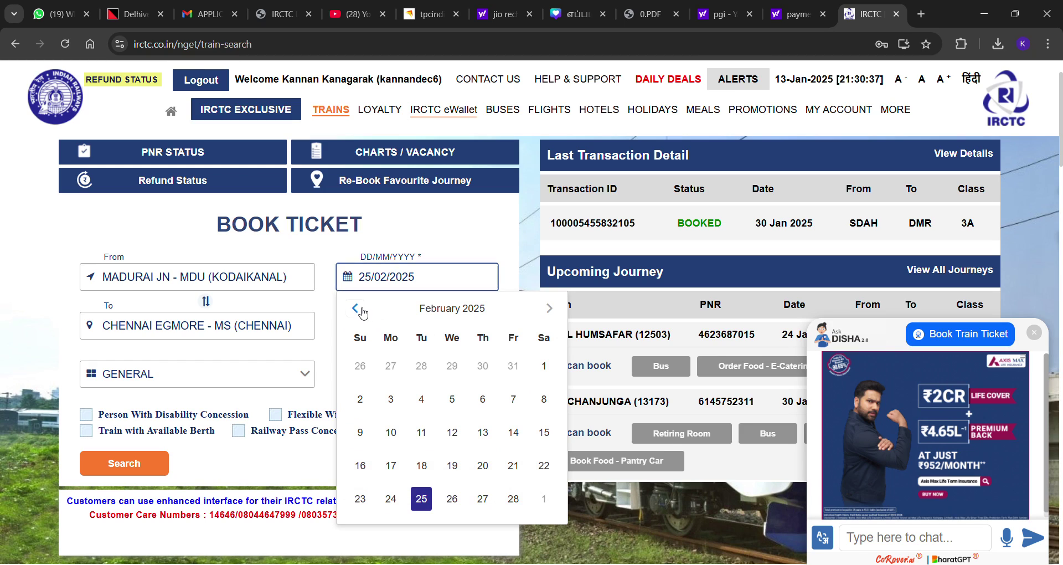
click(355, 309)
click(545, 466)
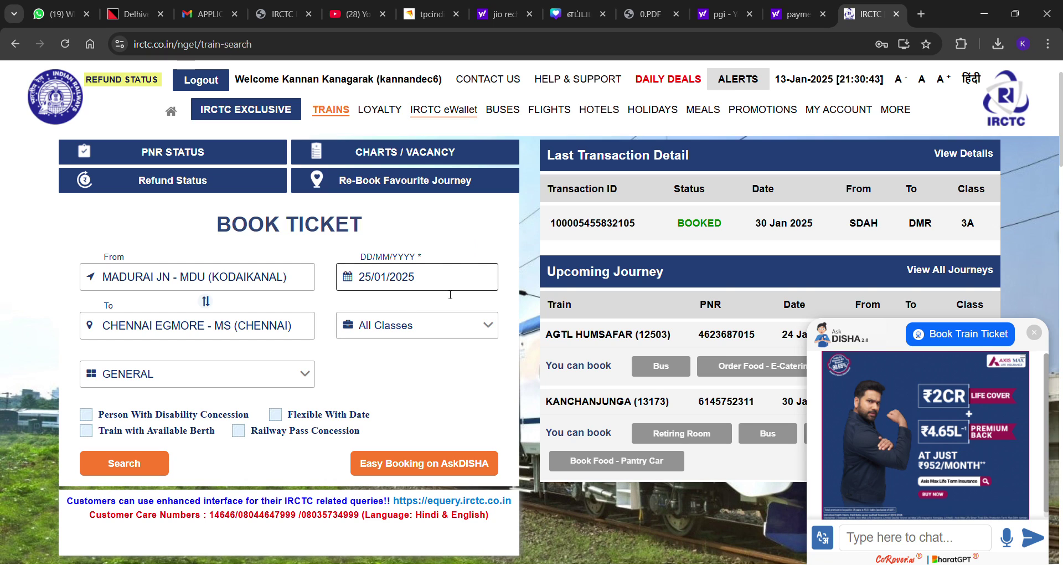
click(118, 470)
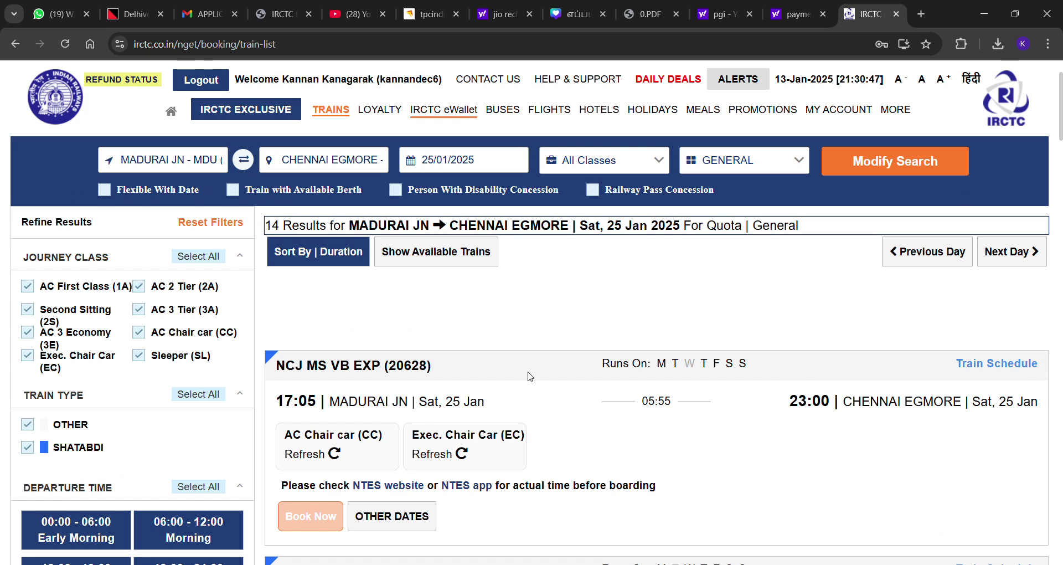
Show NCJ MS VB EXP (20628) AC Chair car availability and pick Sat, 25 Jan (₹1380)
scroll(562, 330, down, 1)
scroll(824, 352, down, 3)
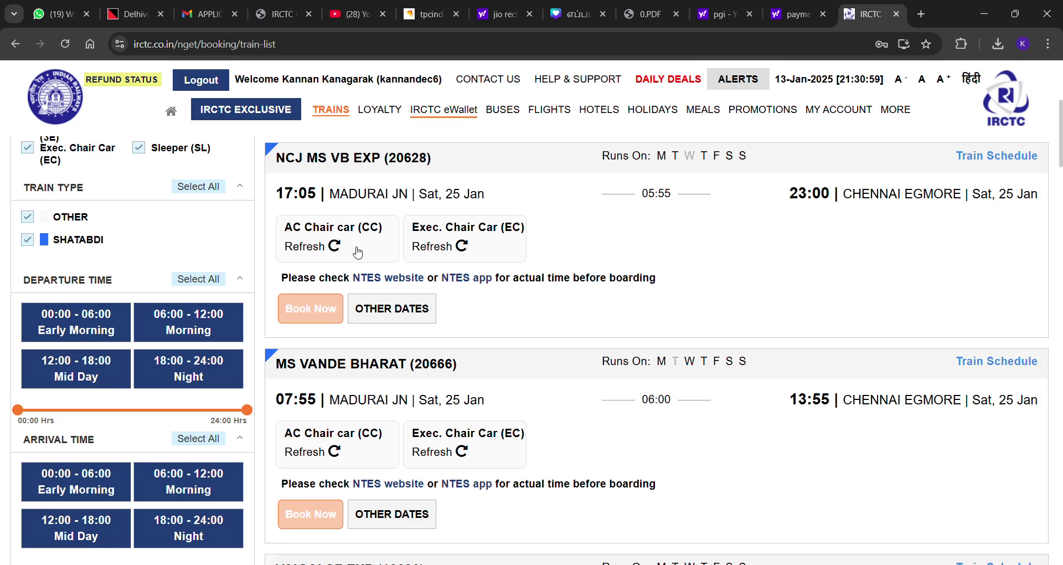
click(336, 246)
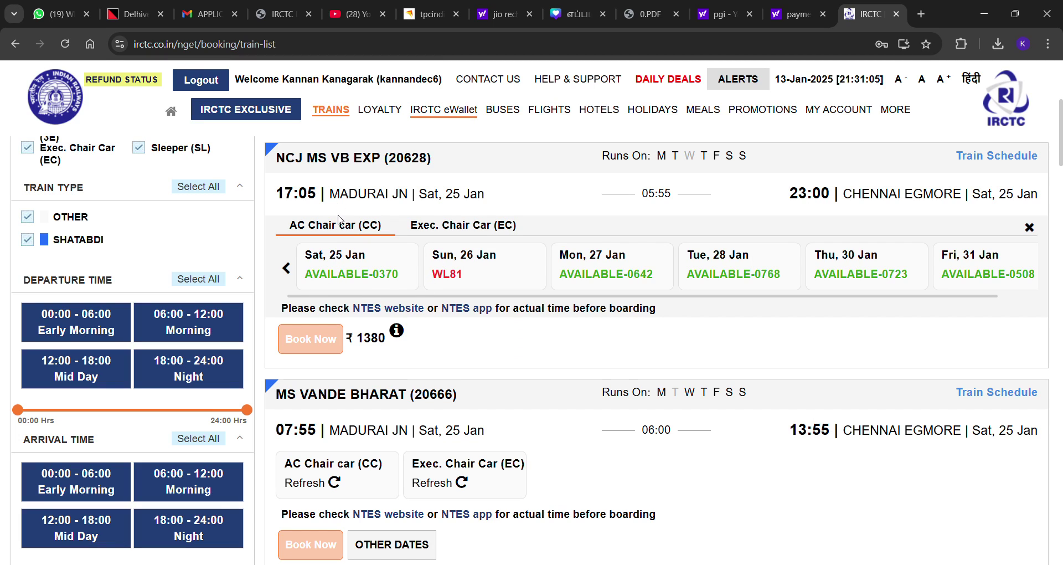
click(366, 283)
Pick the Sun, 26 Jan (WL81) date in NCJ MS VB EXP's AC Chair car availability
click(473, 282)
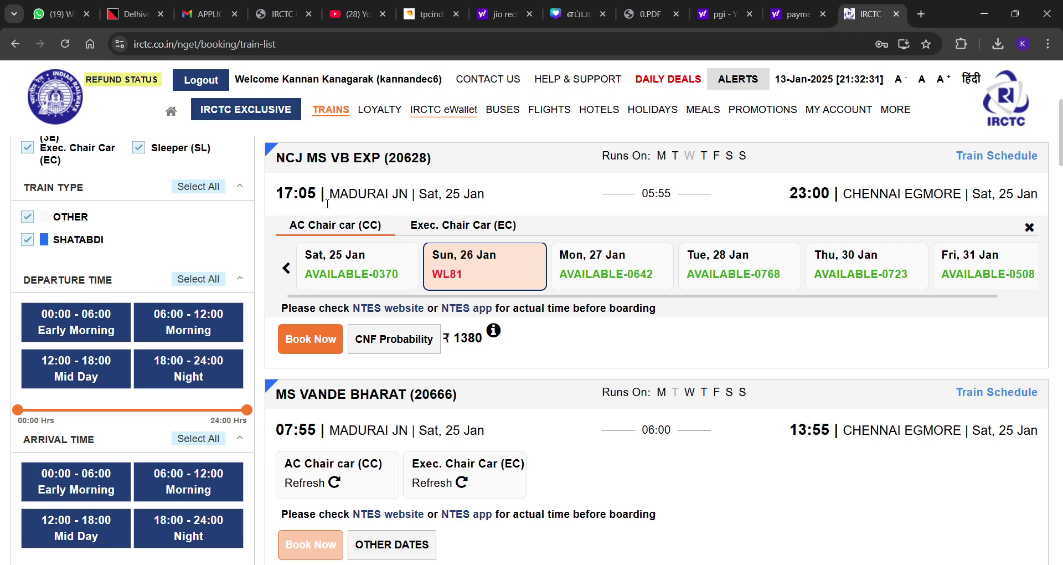
Check VAIGAI SF EXP availability and fares for AC Chair car and Second Sitting (2S)
scroll(445, 276, down, 3)
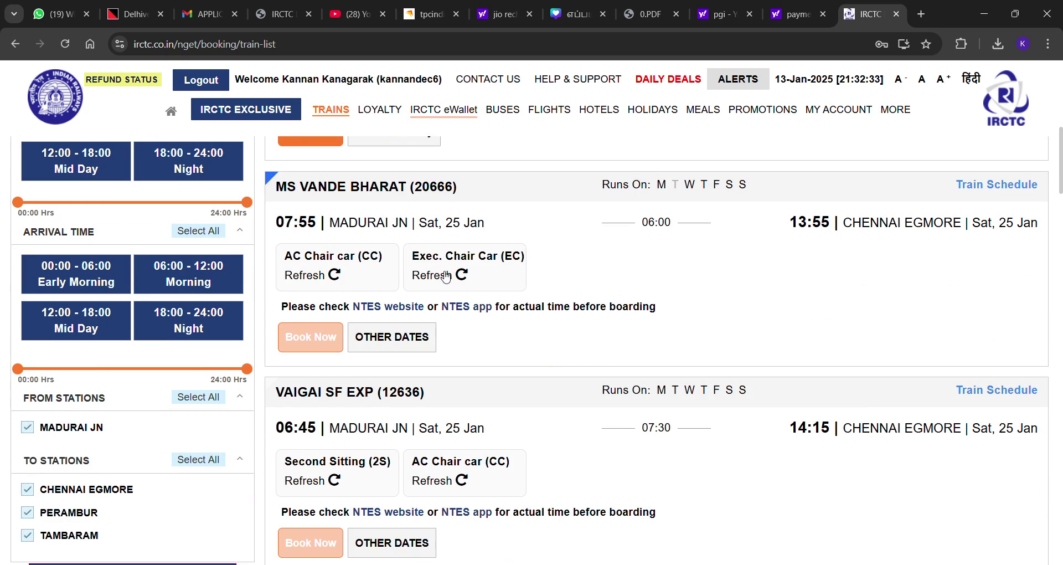
scroll(442, 279, down, 2)
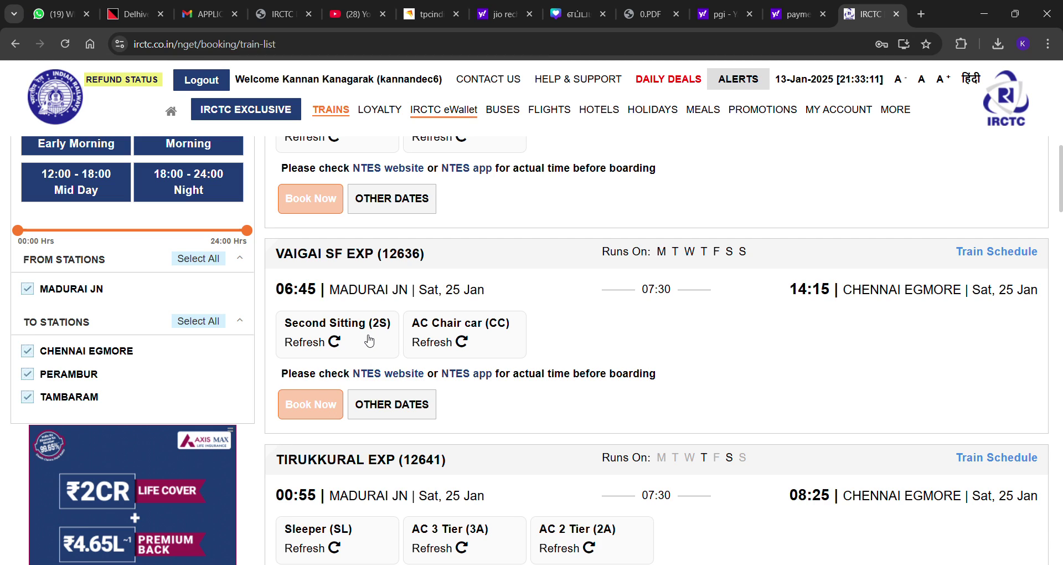
click(433, 345)
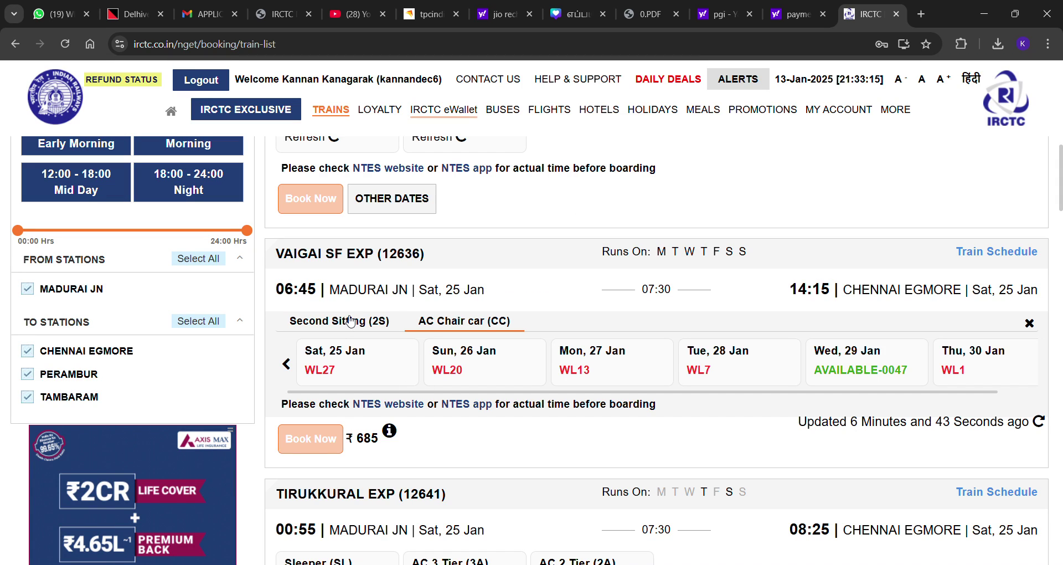
click(350, 321)
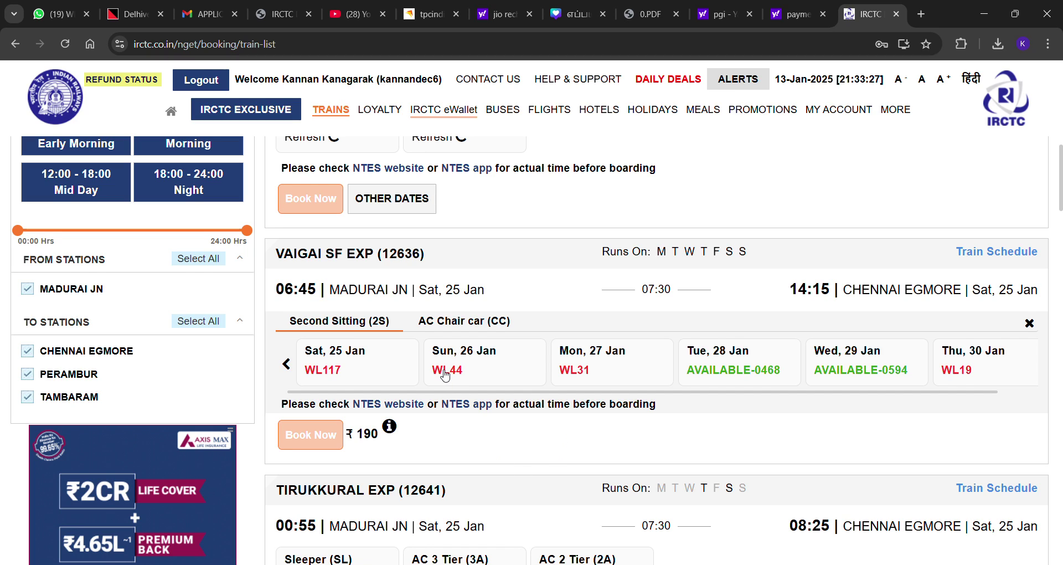
Show Sleeper availability for QLN MS EXPRESS (16102), showing WL40 on 25 Jan at ₹295
scroll(444, 376, down, 3)
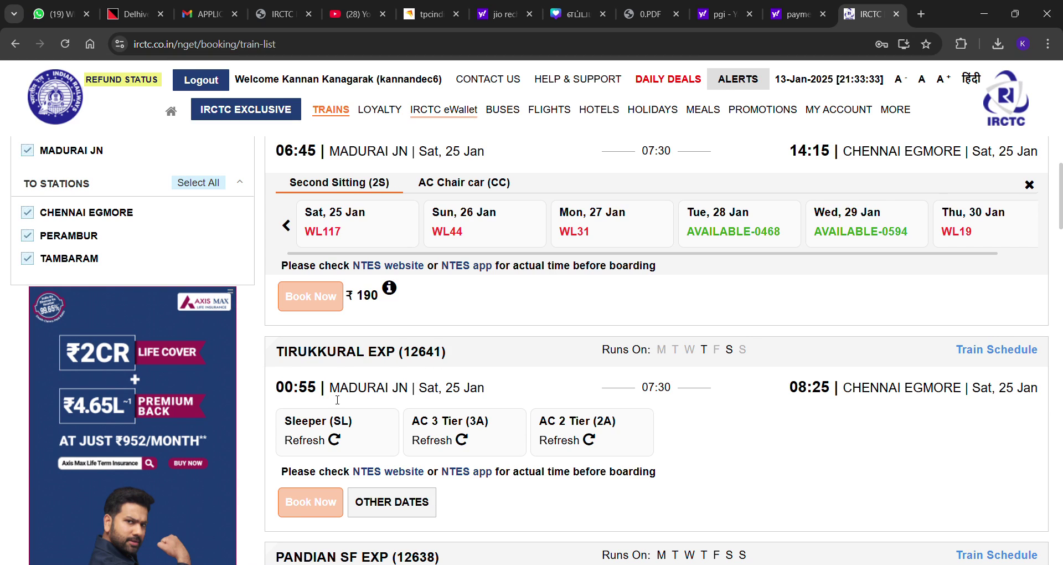
scroll(337, 399, down, 3)
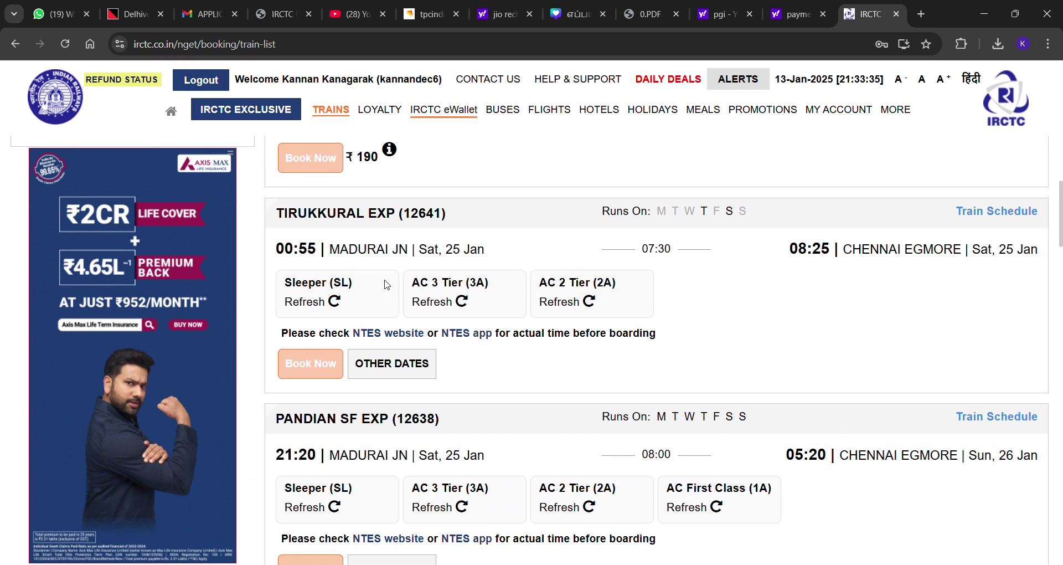
scroll(388, 257, down, 2)
scroll(386, 263, down, 1)
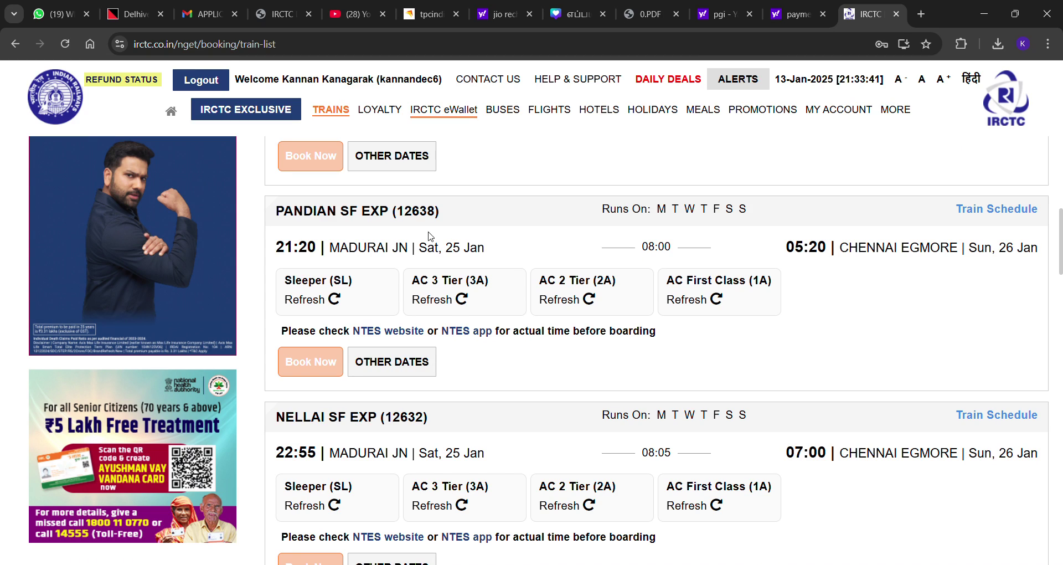
scroll(349, 299, down, 1)
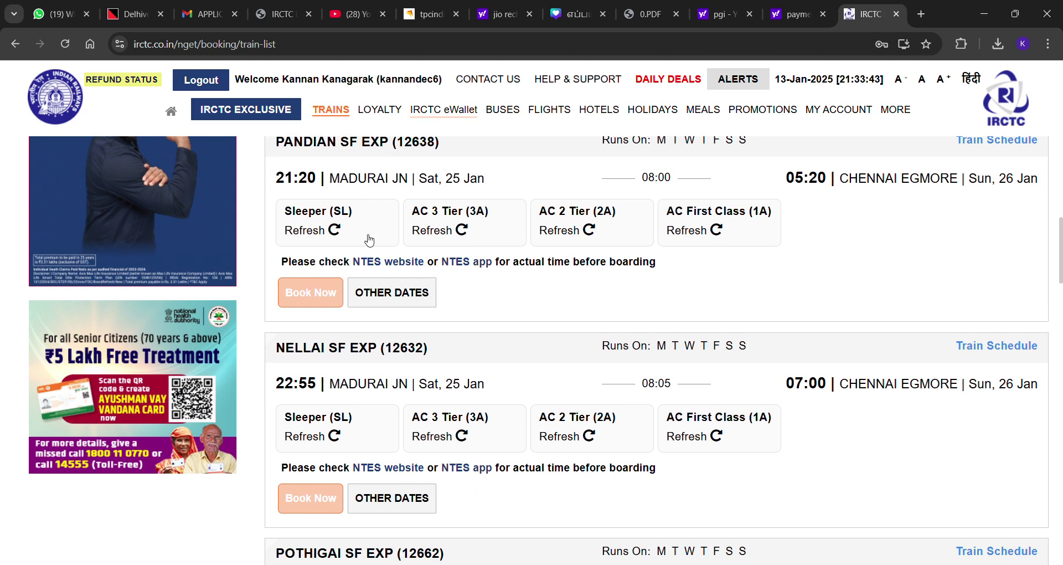
scroll(362, 235, down, 4)
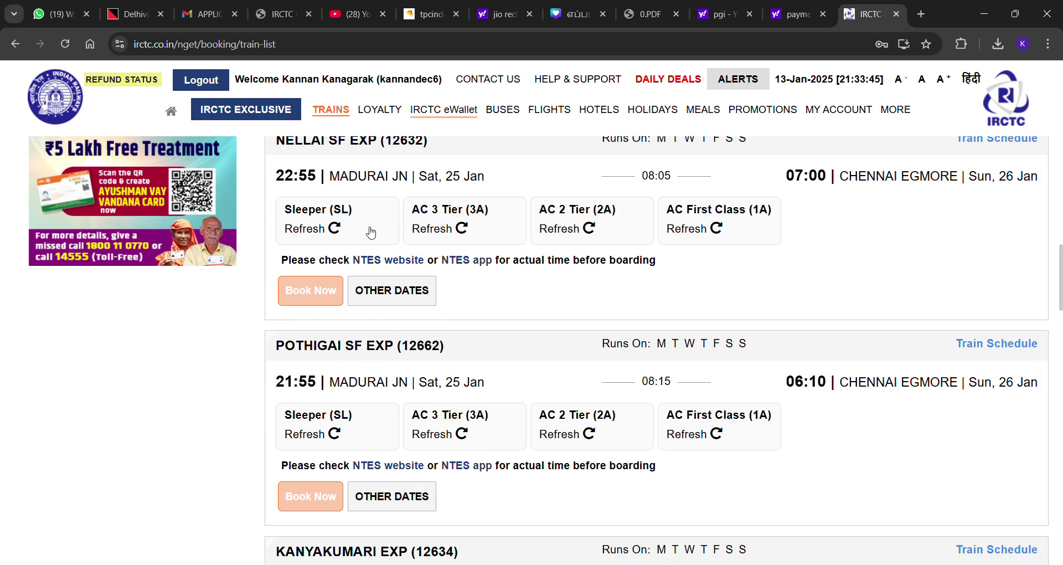
scroll(354, 238, down, 7)
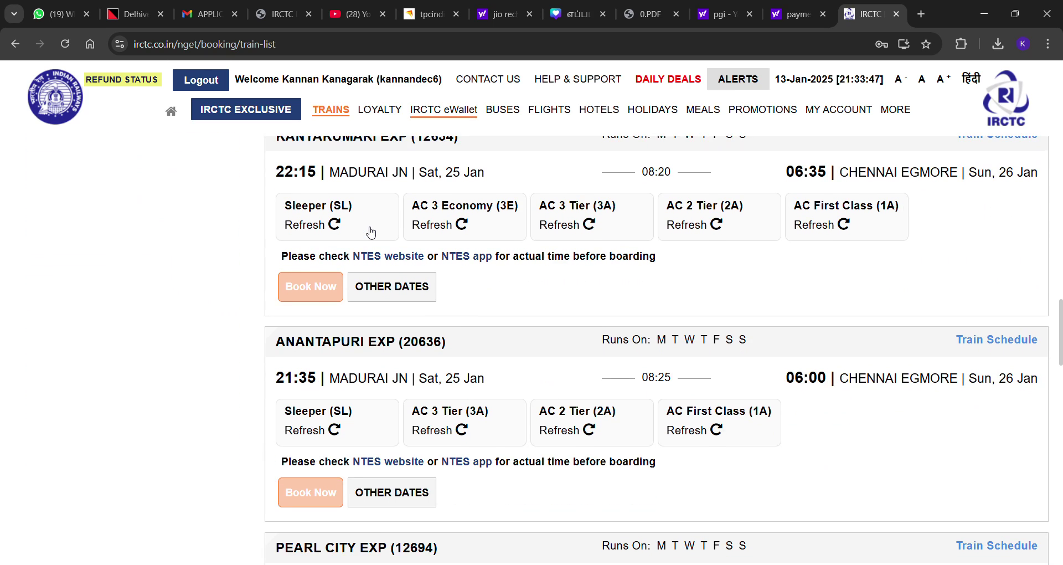
scroll(349, 244, down, 5)
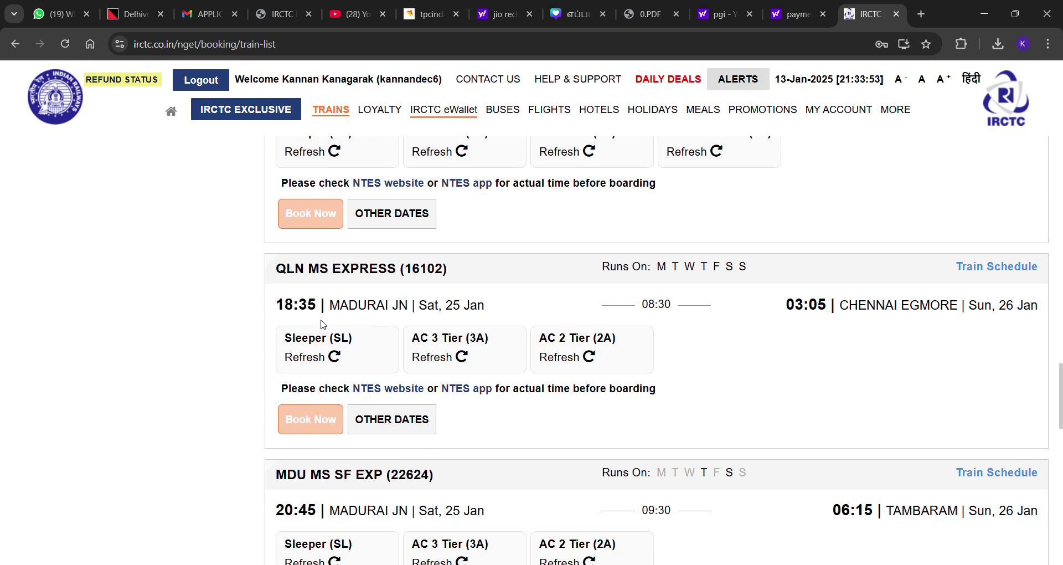
click(337, 354)
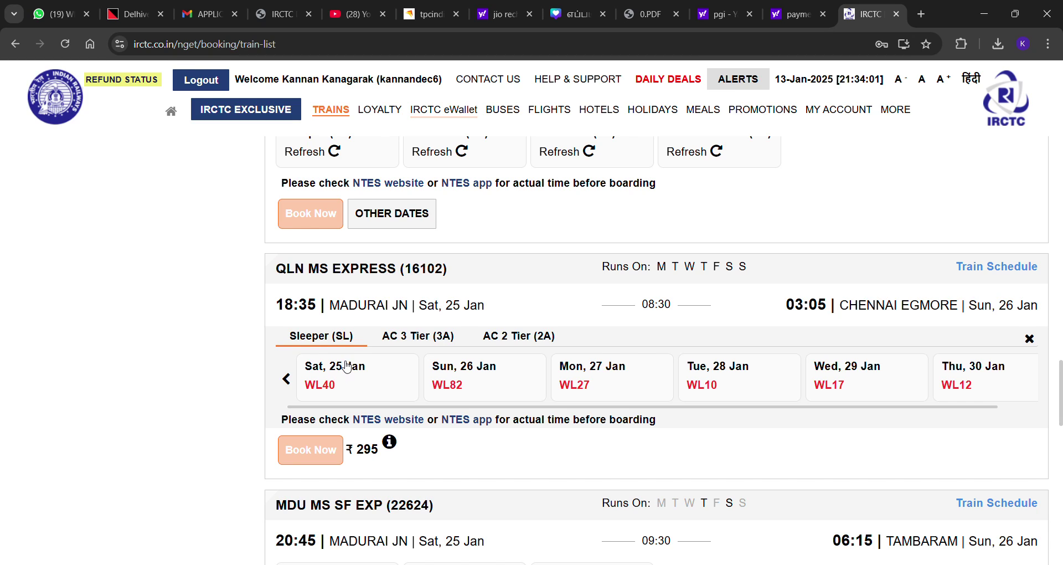
Choose the Sat, 25 Jan WL40 Sleeper on QLN MS EXPRESS and book it
click(344, 371)
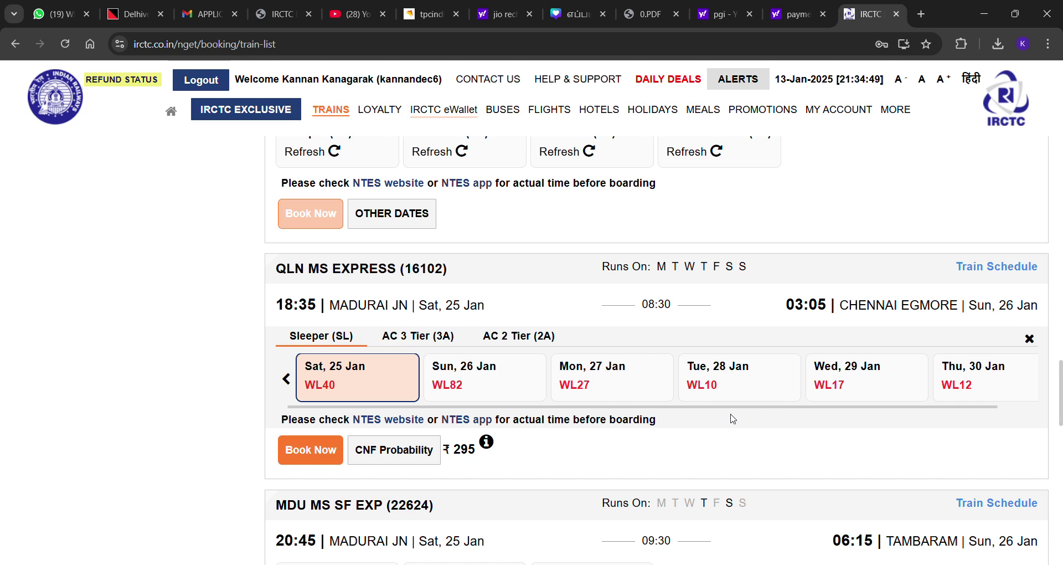
click(287, 450)
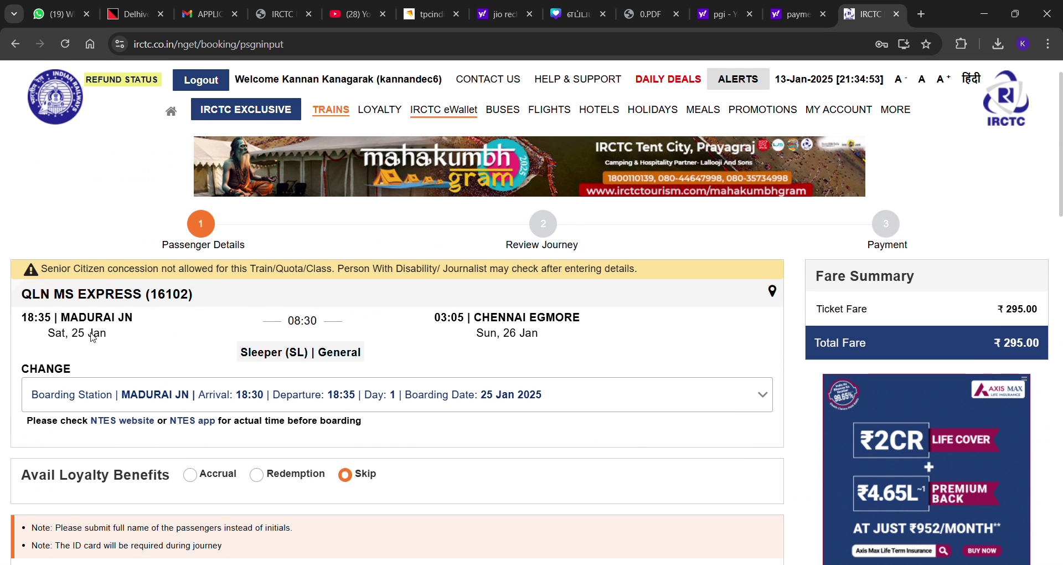
Enter the passenger's name, age 30, gender Male and Upper berth preference
scroll(176, 372, down, 3)
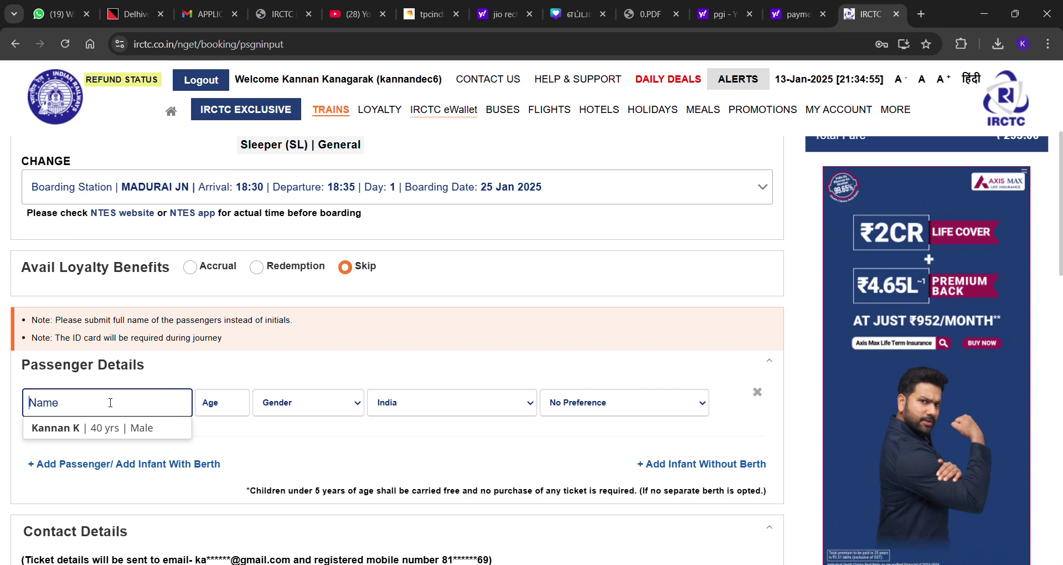
text(kkkk)
click(217, 413)
text(30)
key(Tab)
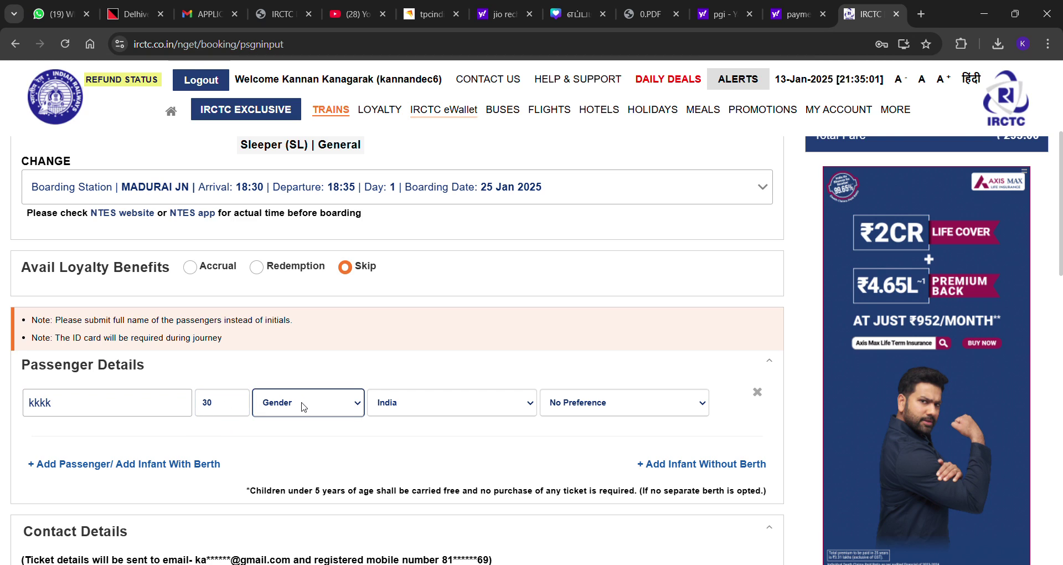
key(m)
key(Tab)
key(u)
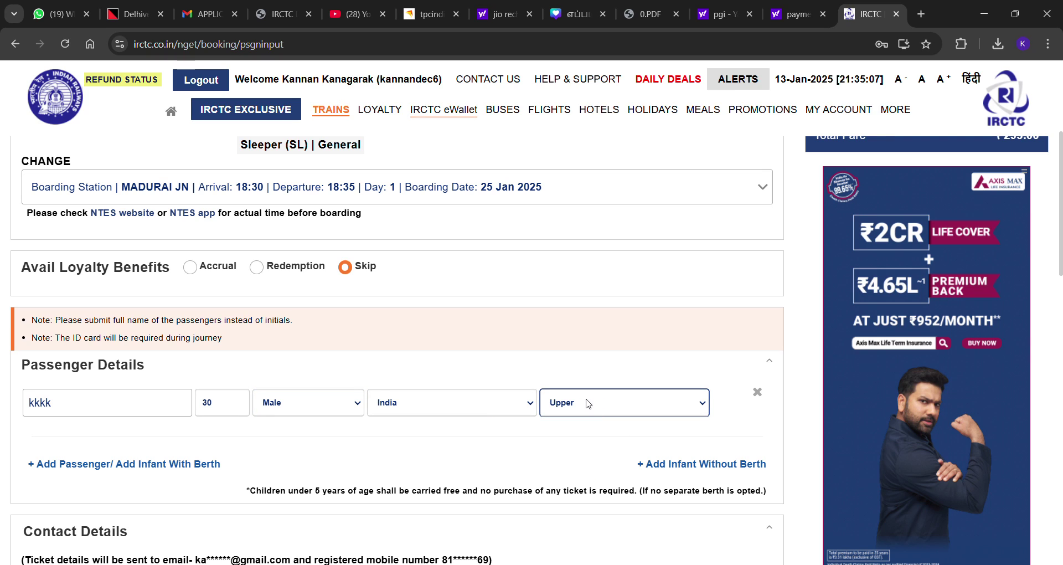
Replace the contact mobile number with the passenger's mobile number
scroll(643, 278, down, 3)
scroll(647, 279, down, 3)
click(111, 317)
drag(111, 317, 3, 325)
key(BackSpace)
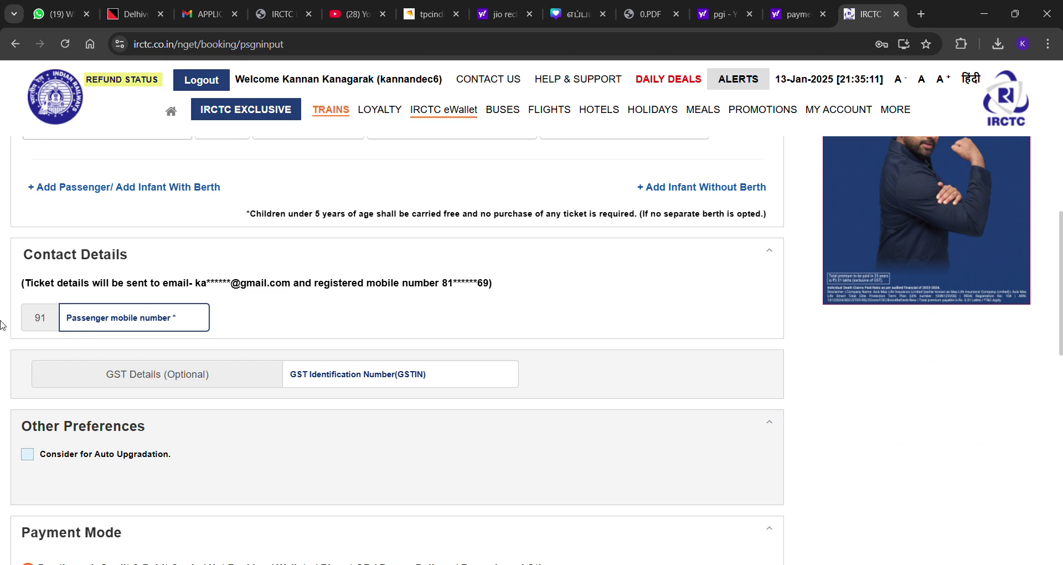
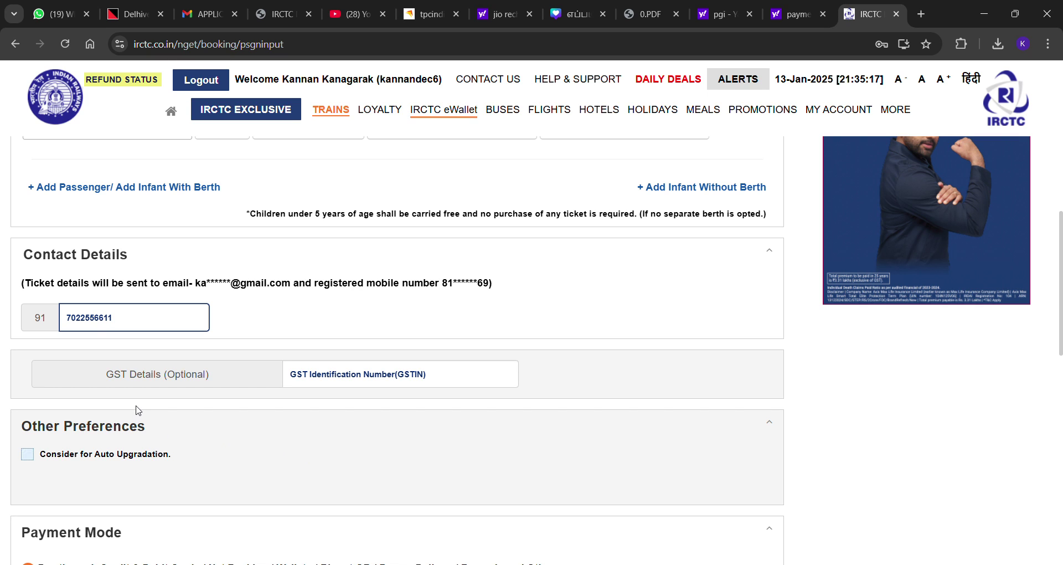
scroll(280, 363, down, 4)
scroll(281, 372, up, 1)
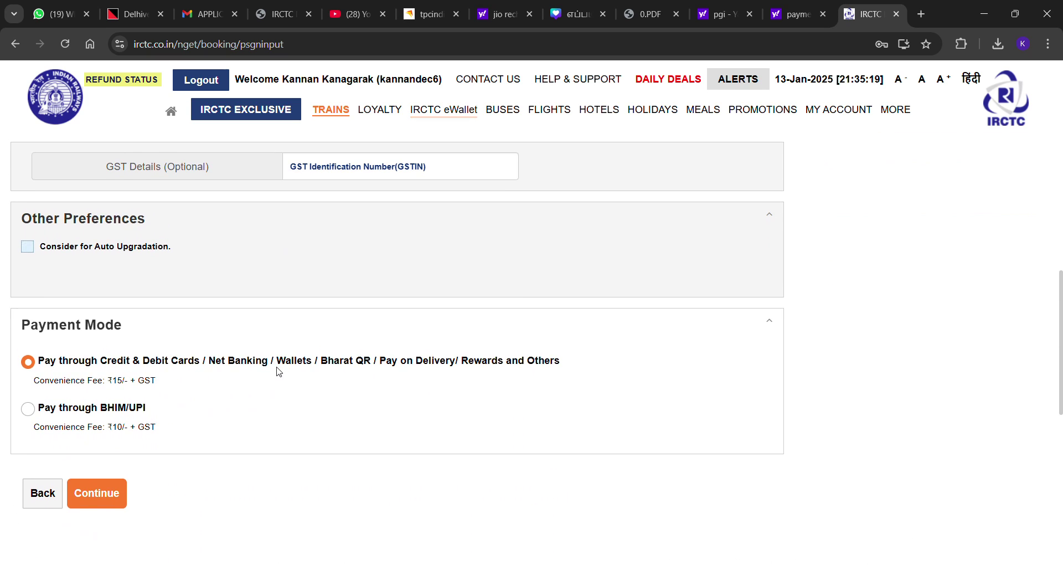
scroll(278, 369, down, 1)
scroll(242, 336, up, 2)
scroll(242, 336, down, 3)
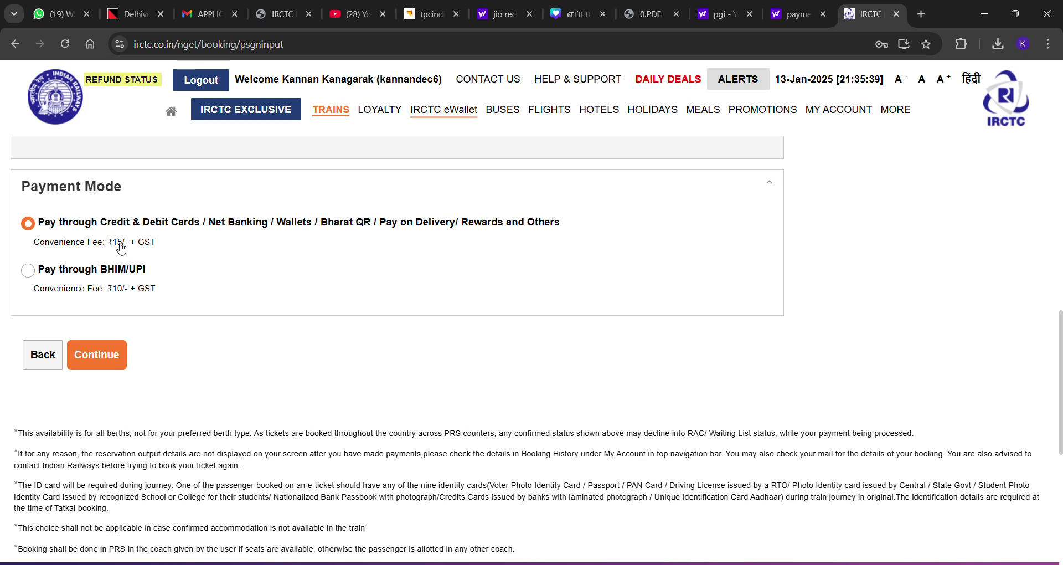
Proceed to the journey review, enter the booking captcha, and continue to the ₹312.70 fare summary
click(106, 363)
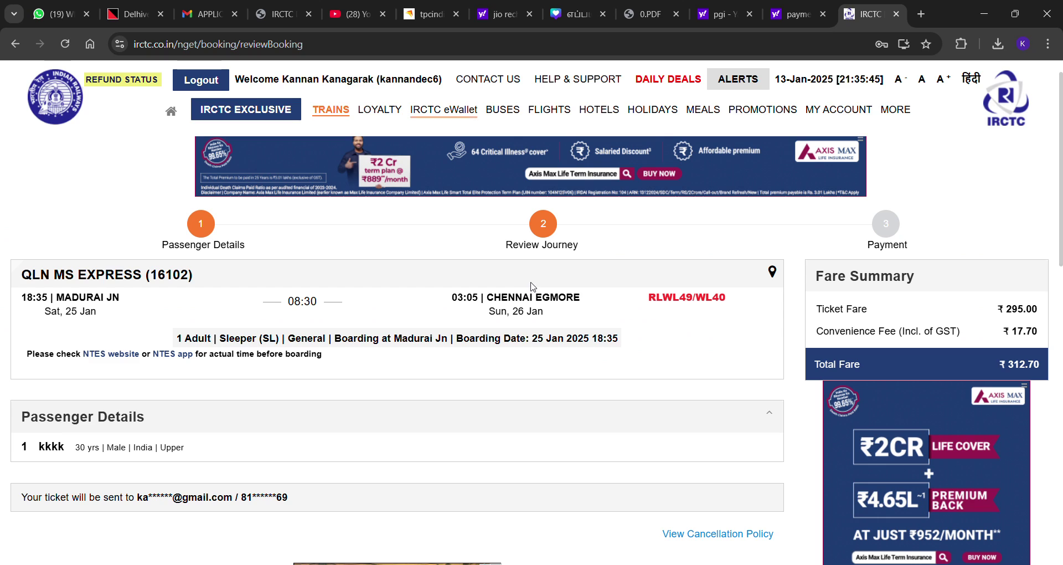
scroll(531, 299, down, 3)
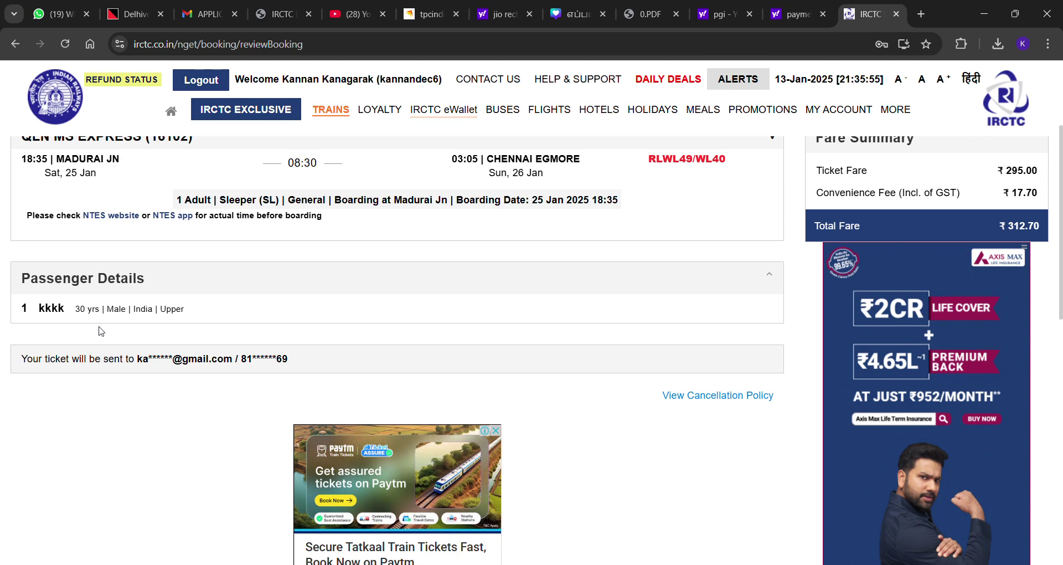
scroll(61, 409, down, 3)
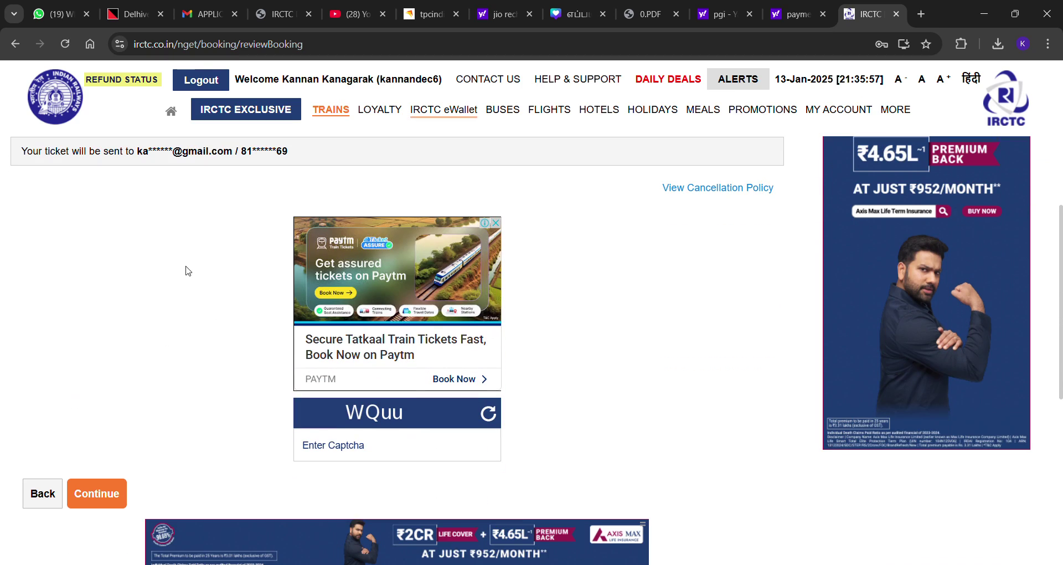
click(343, 456)
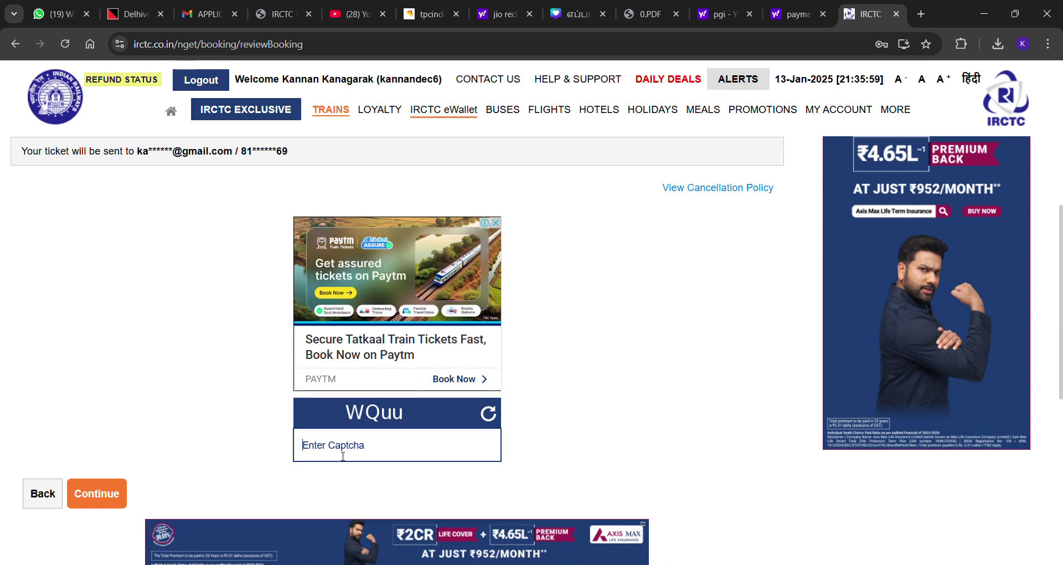
text(WQuu)
click(98, 494)
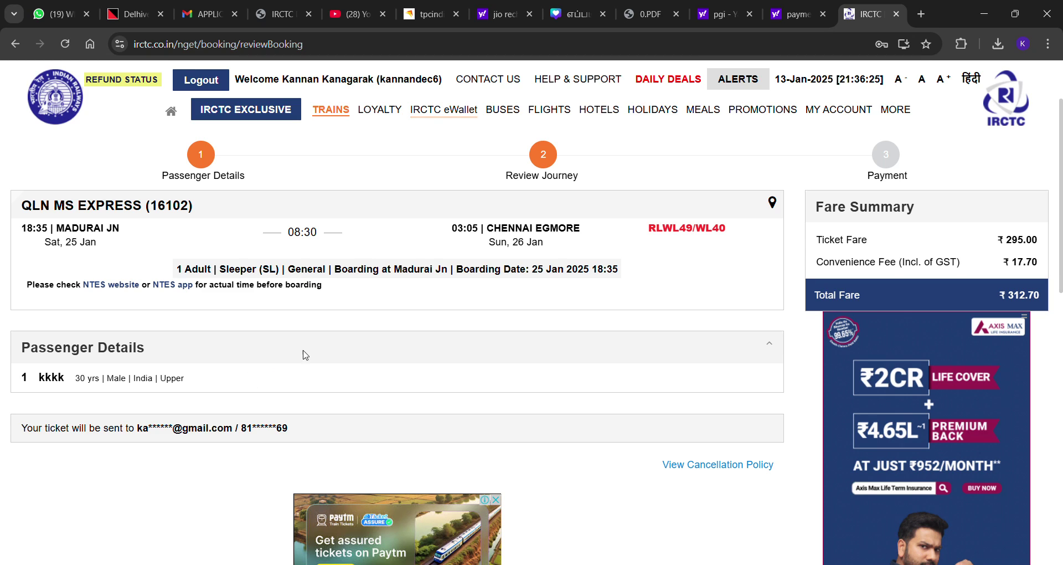
scroll(525, 285, down, 5)
scroll(525, 301, down, 4)
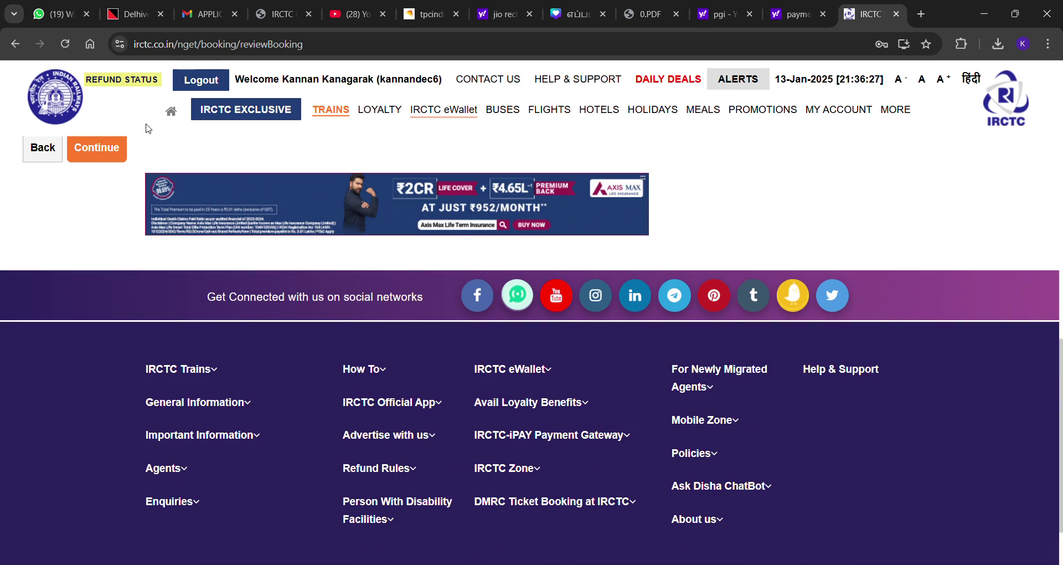
Pick IRCTC iPay's Credit cards/Debit cards/Netbanking/UPI option and Pay & Book for ₹319.34
click(112, 156)
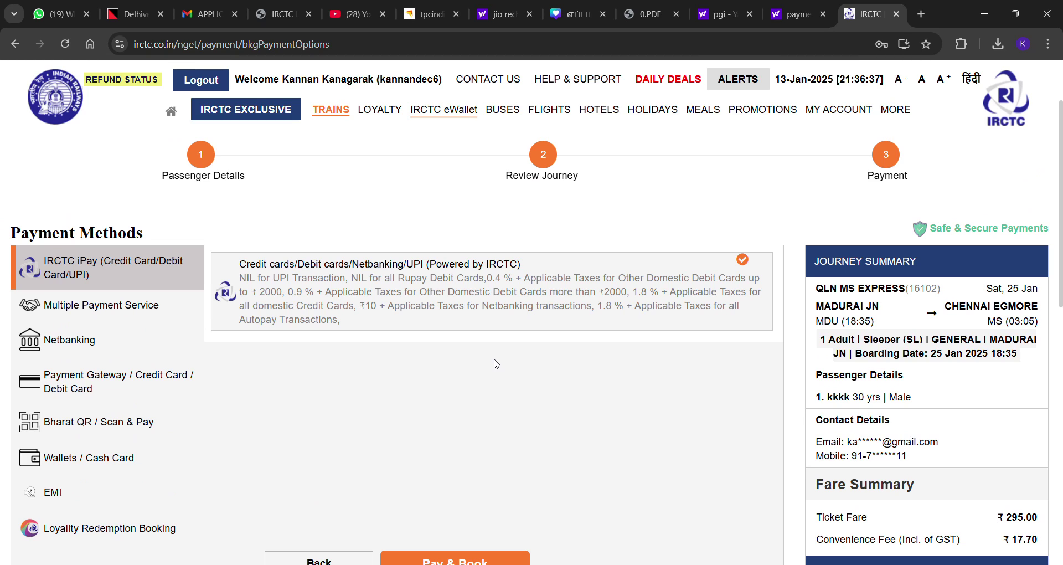
click(145, 306)
click(96, 277)
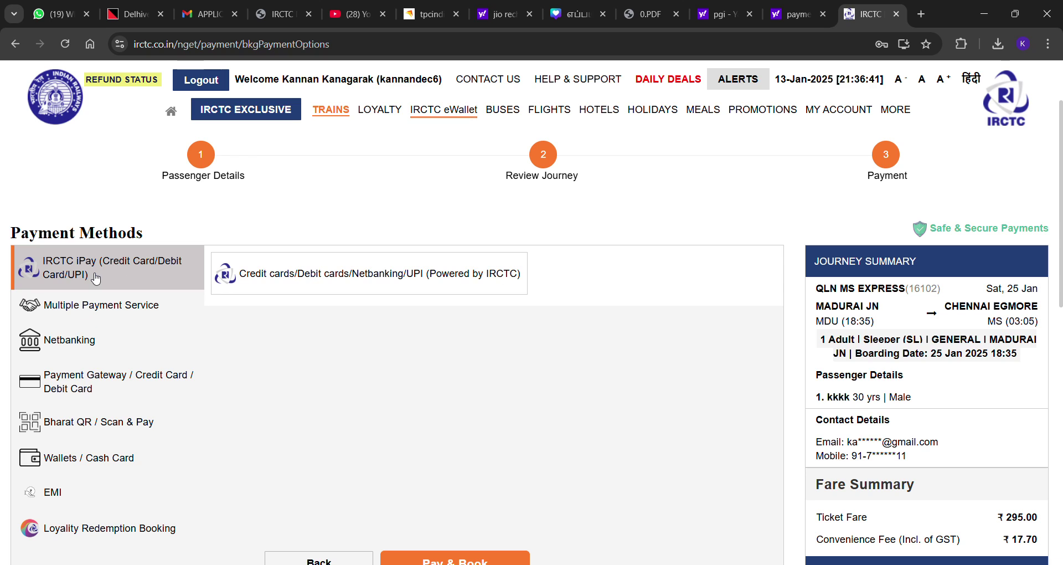
click(374, 281)
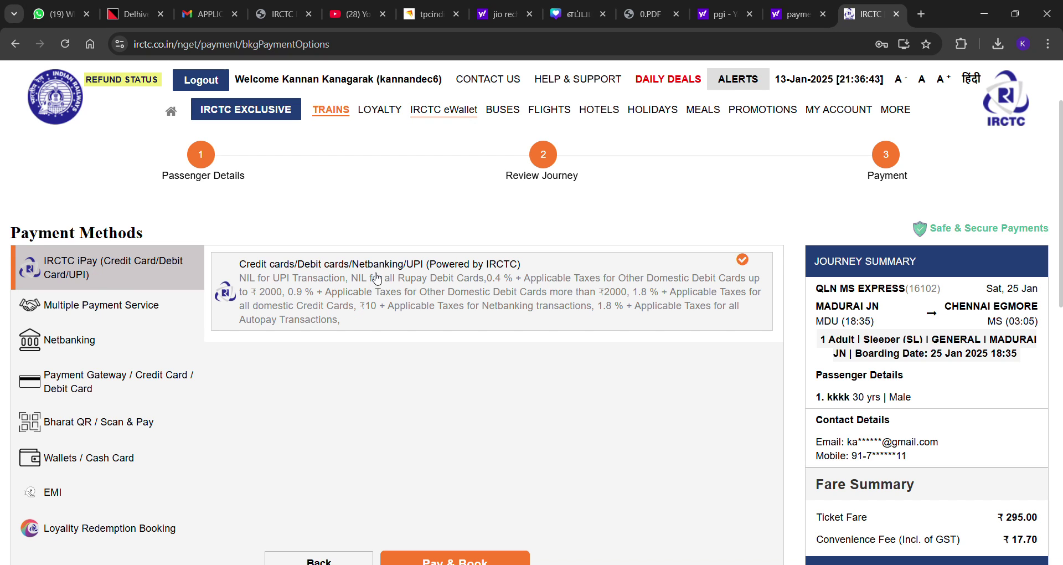
scroll(377, 282, down, 3)
click(442, 431)
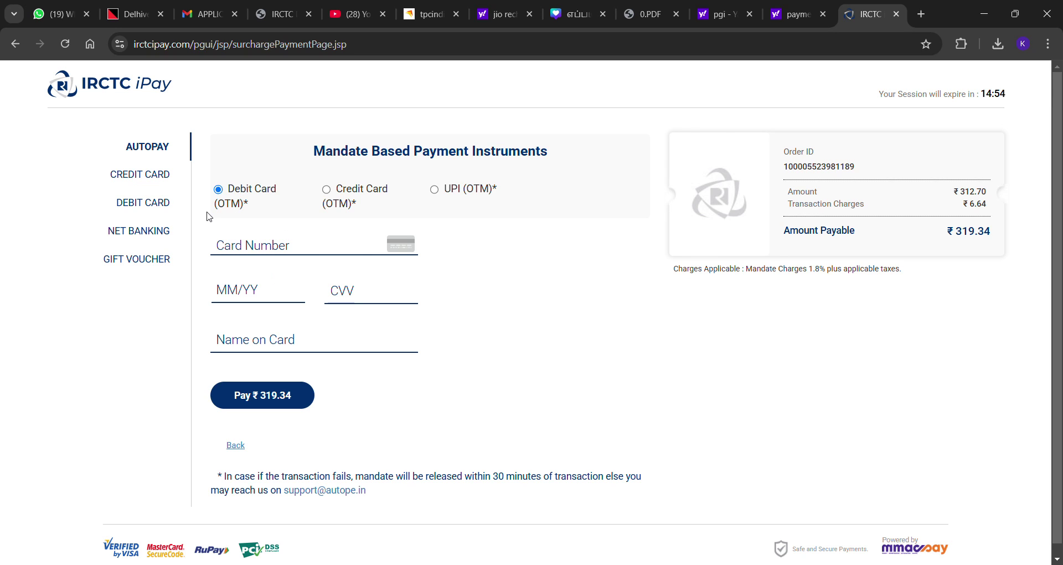
Try the credit card, UPI and debit card Autopay mandate options, ending on Net Banking
click(361, 191)
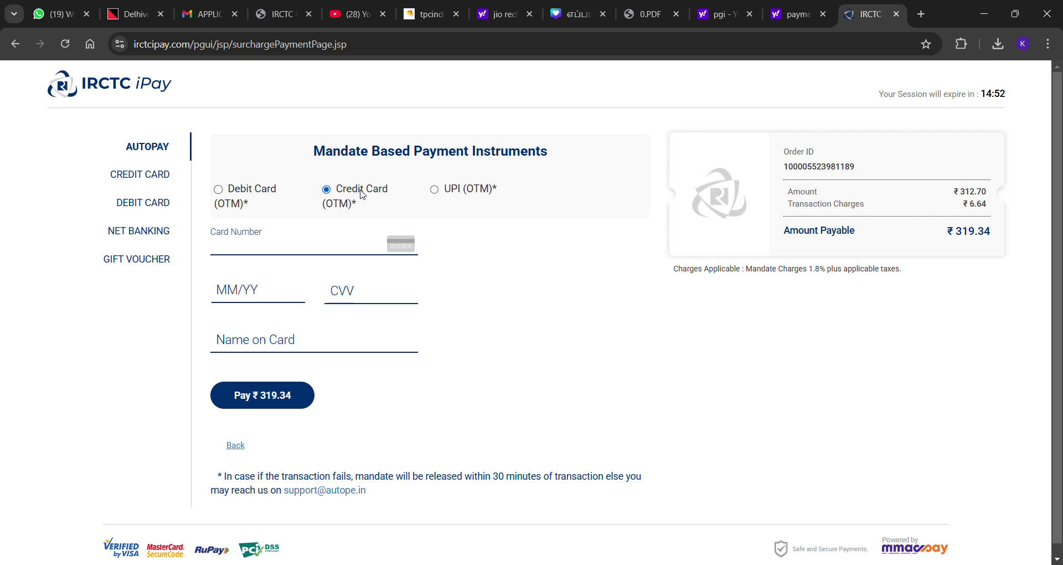
click(437, 190)
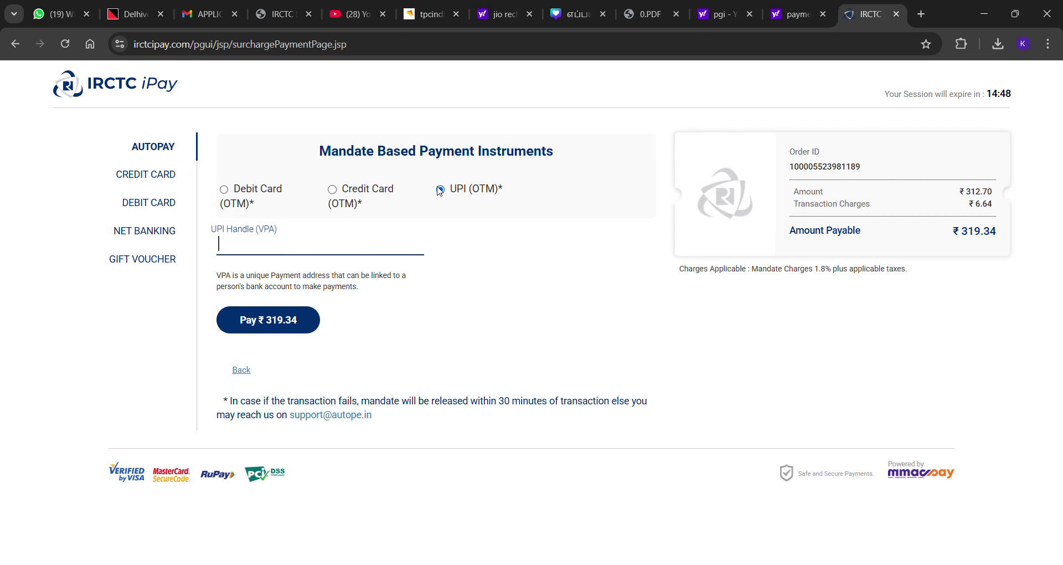
click(226, 195)
click(331, 195)
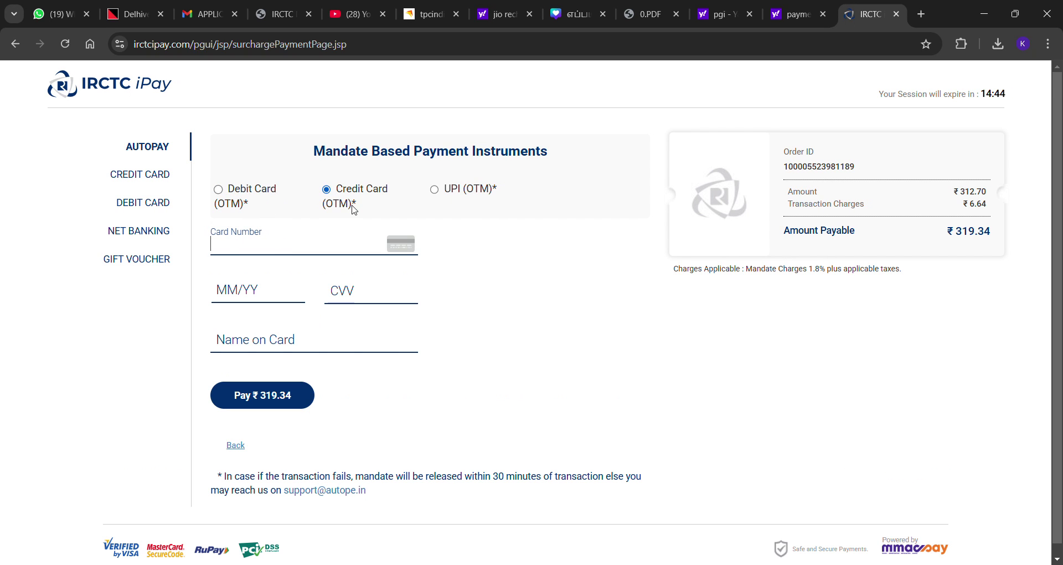
click(143, 232)
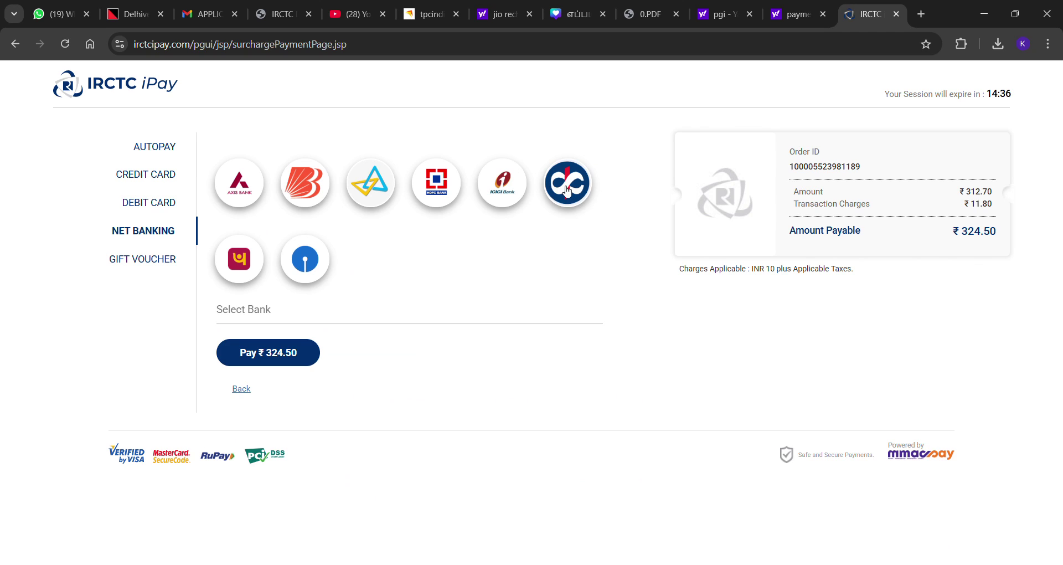
Select Debit Card, autofill the saved card, then clear its number and move to Name on Card
click(149, 202)
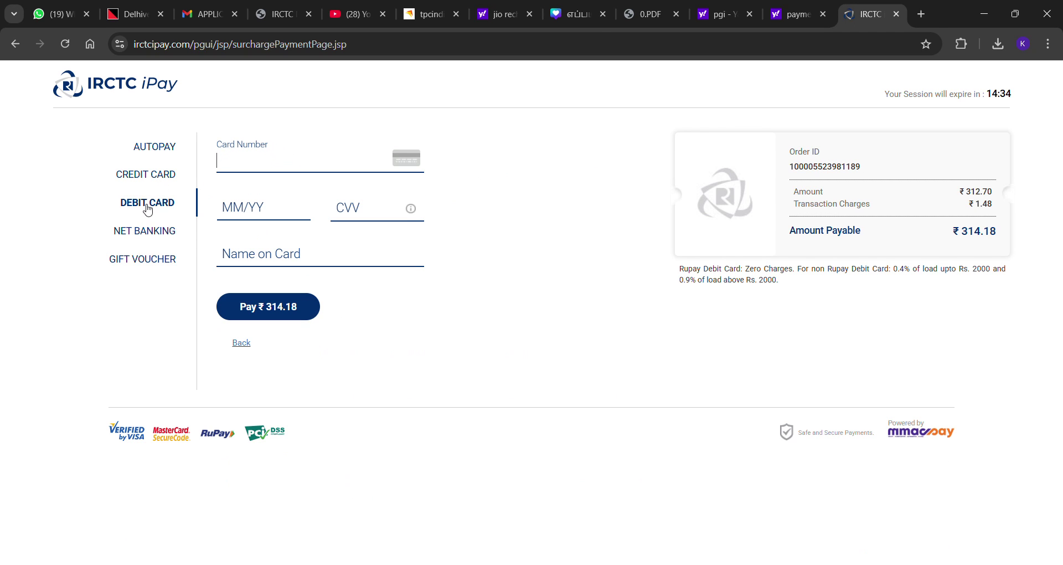
click(281, 168)
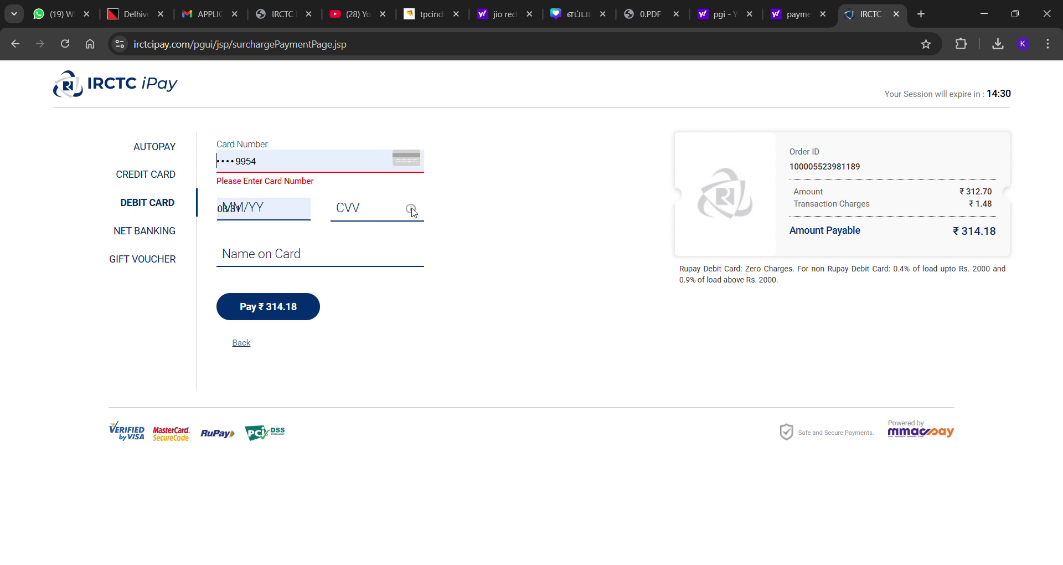
click(372, 202)
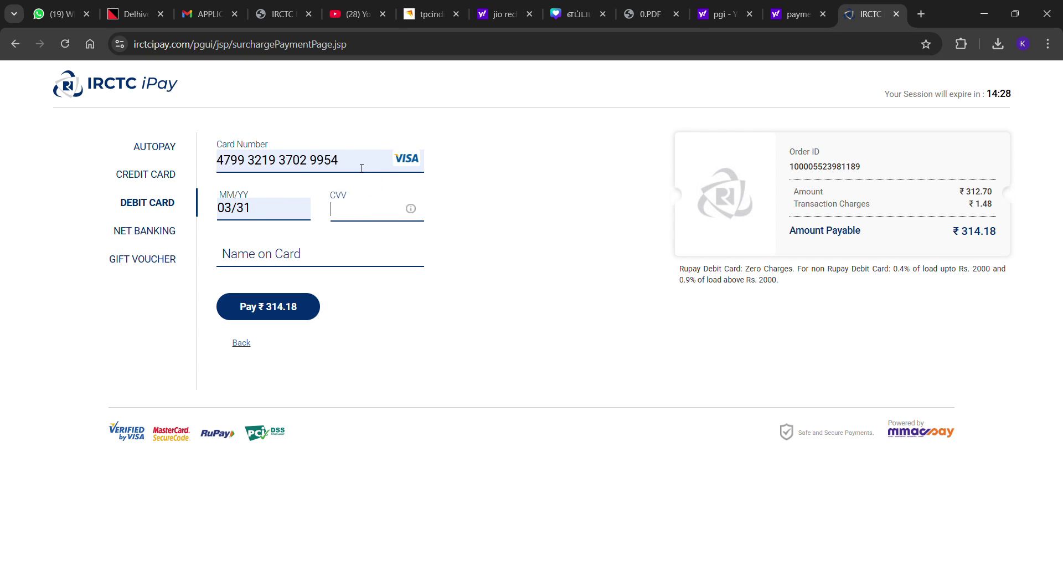
drag(362, 168, 199, 187)
key(BackSpace)
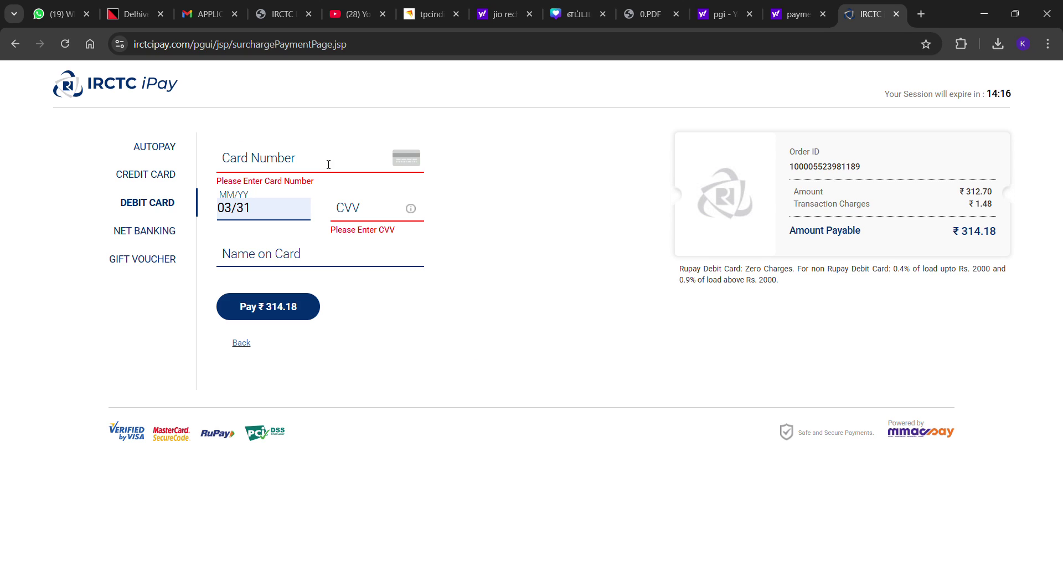
click(256, 252)
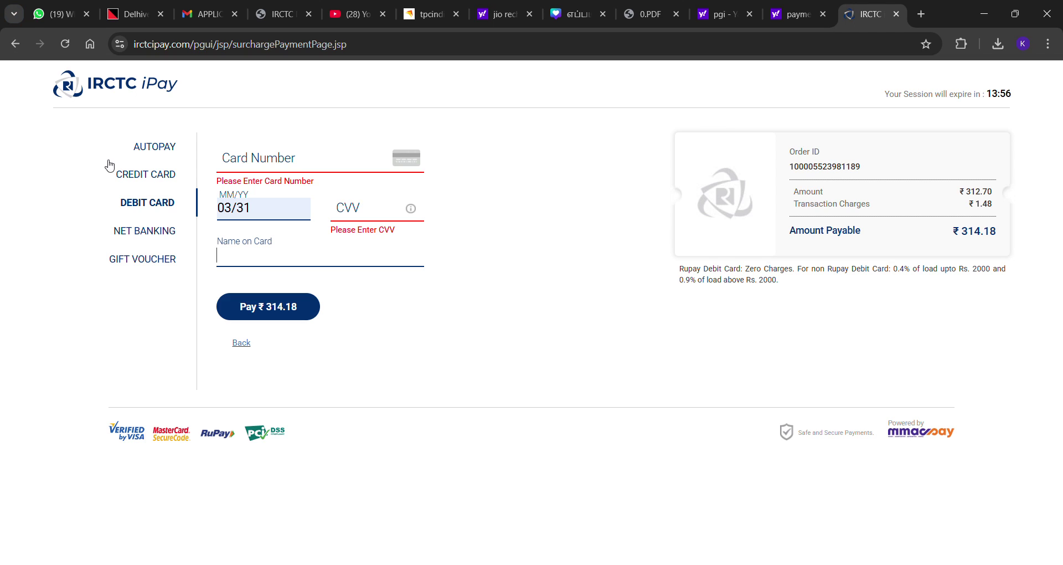
Compare credit and debit card charges, ending on the empty Credit Card form
click(162, 175)
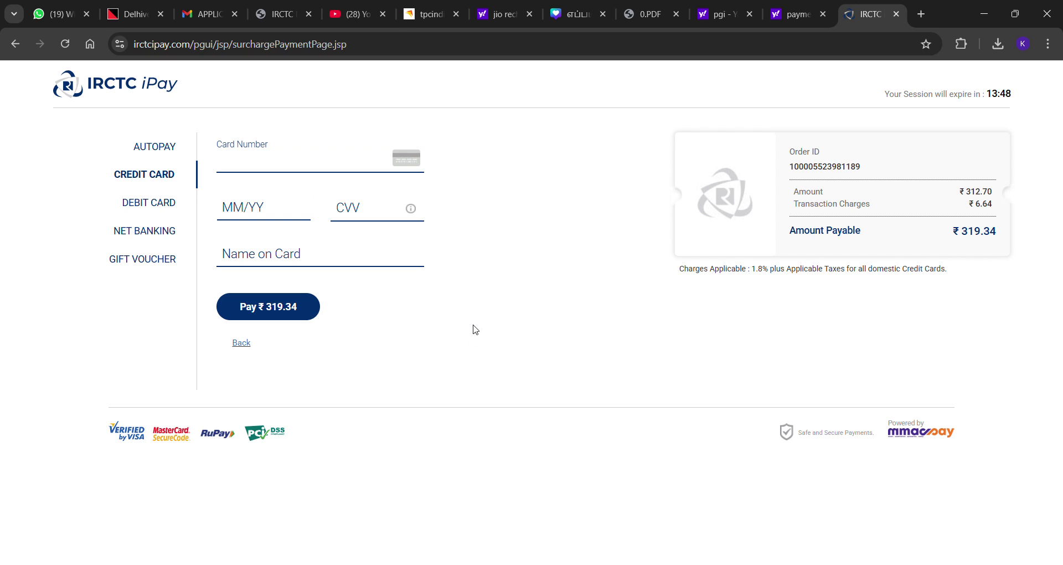
click(137, 207)
click(155, 178)
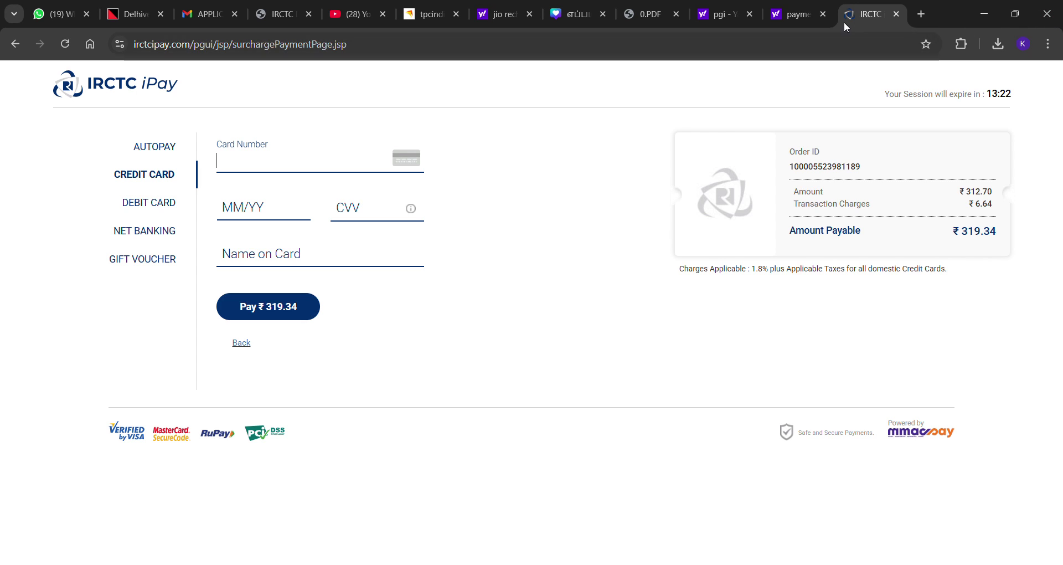
Search trains from Madurai Jn to Chennai Egmore for 25 January
click(15, 44)
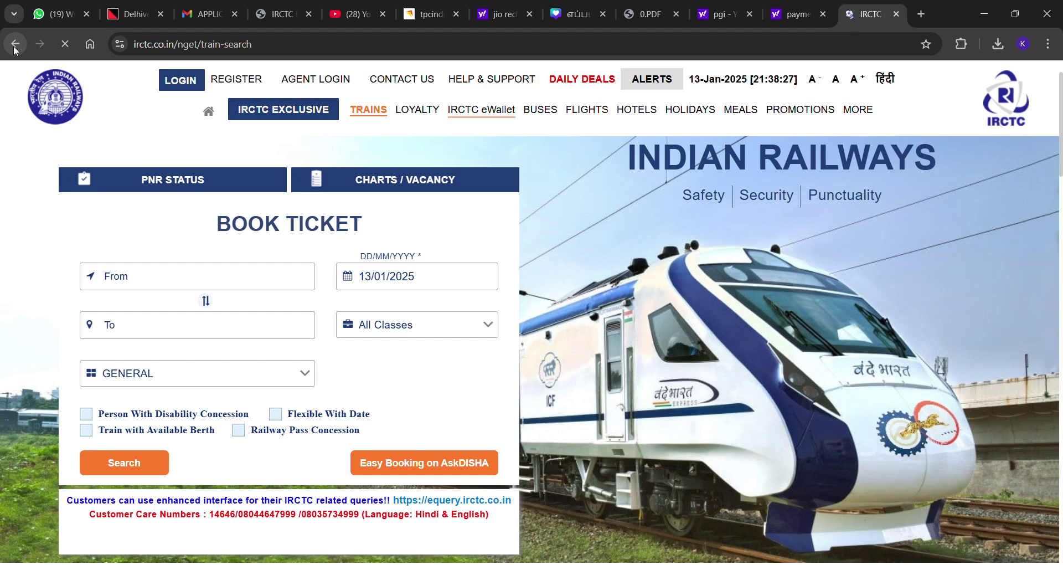
click(228, 285)
text(mdu)
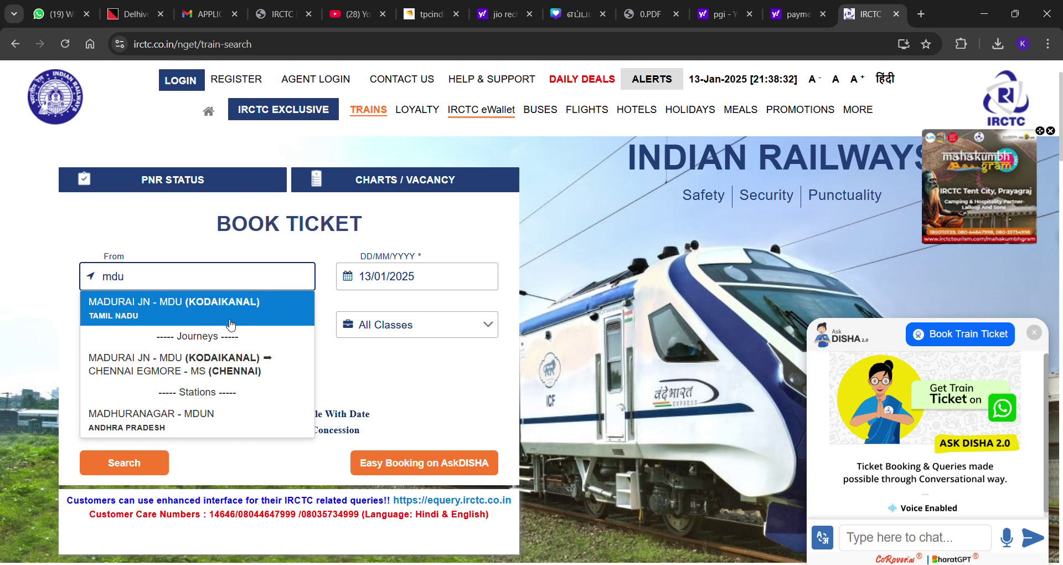
click(228, 318)
text(ms)
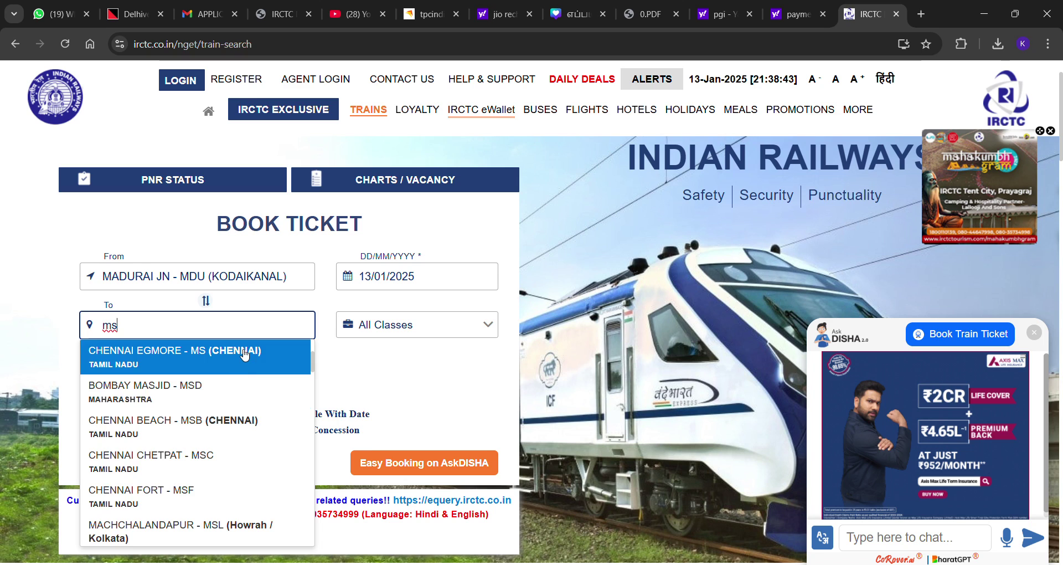
click(244, 354)
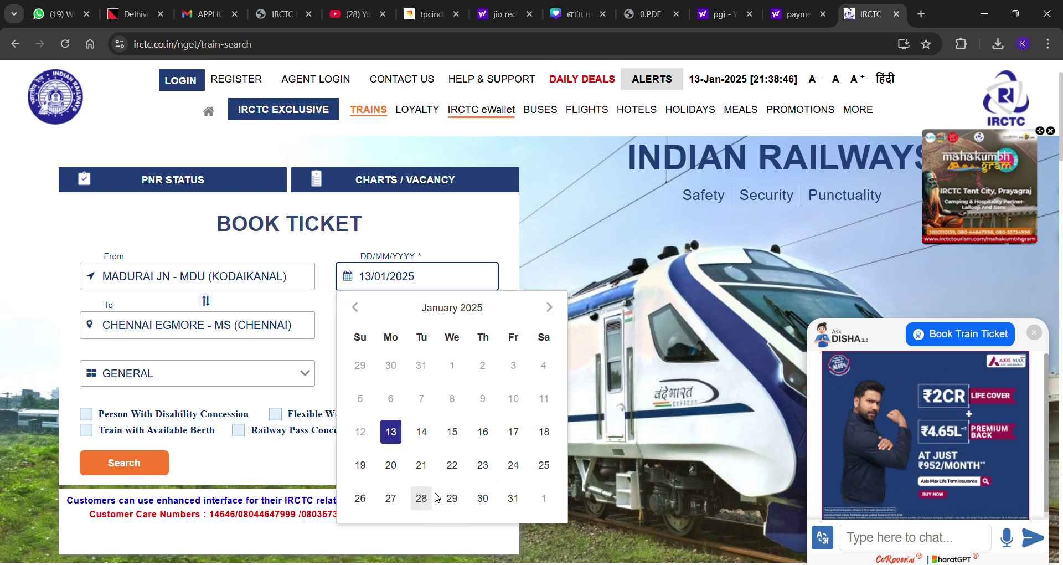
click(544, 466)
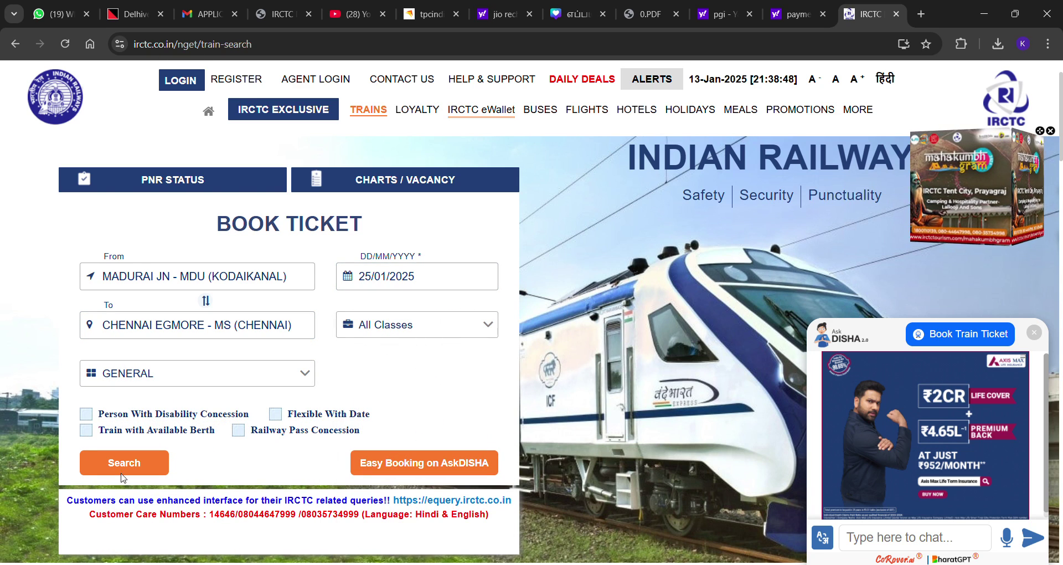
click(121, 462)
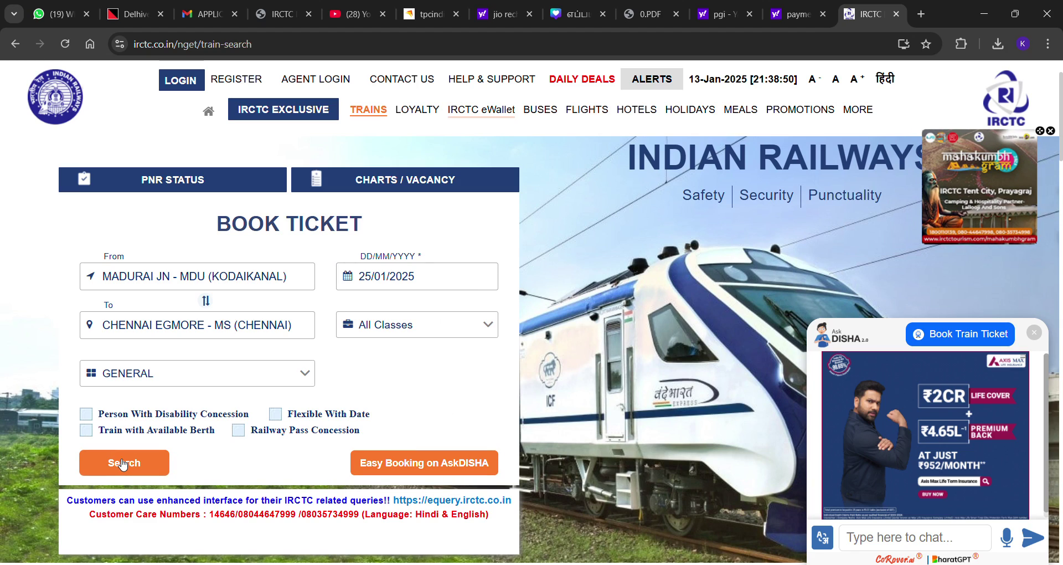
Compare SL, 3A and 2A availability on QLN MS Express, ending on Sleeper
scroll(698, 320, down, 5)
scroll(702, 319, down, 20)
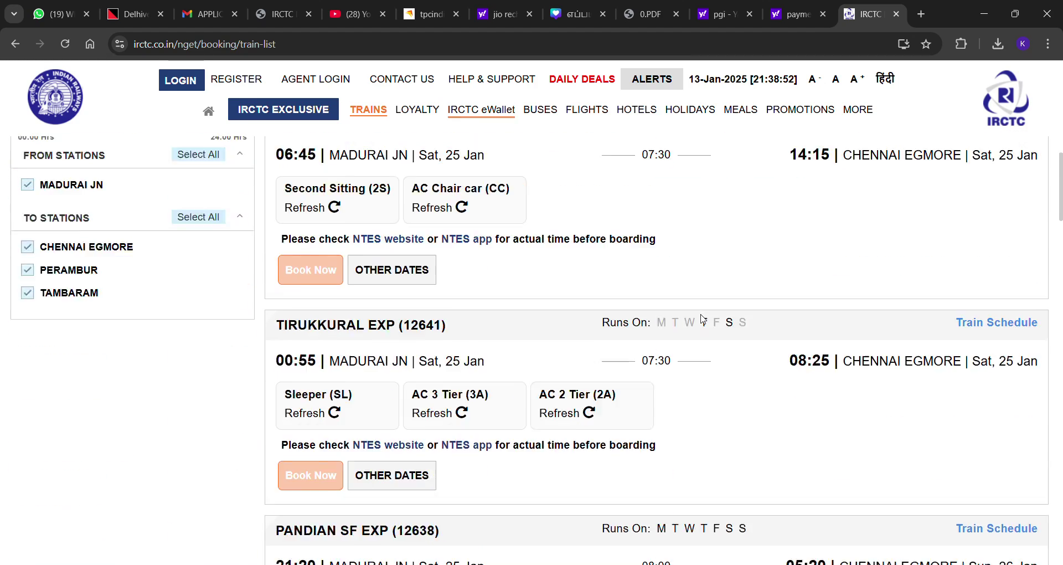
scroll(702, 319, down, 10)
scroll(550, 332, up, 12)
scroll(551, 332, up, 6)
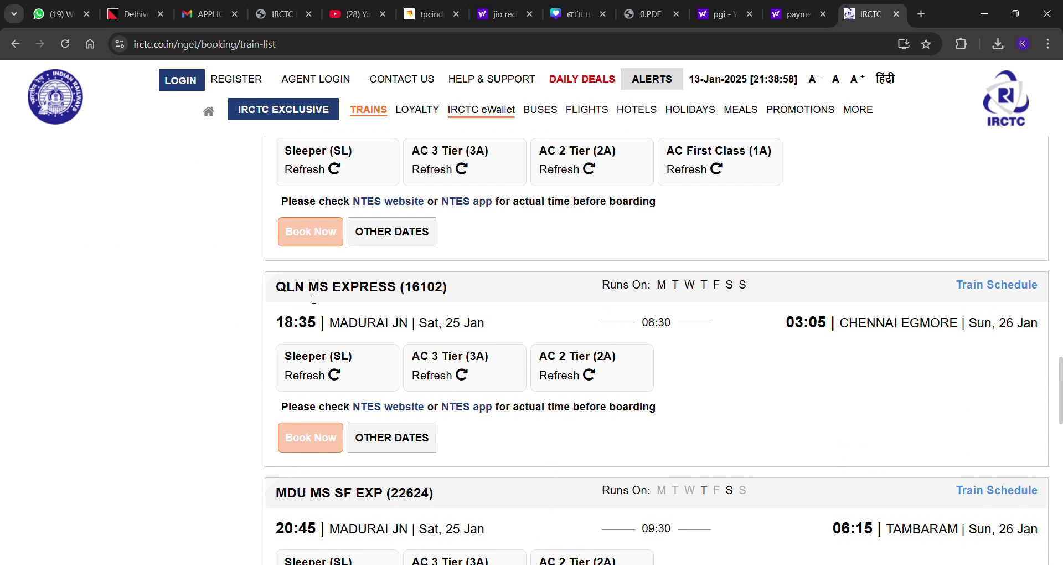
click(324, 380)
click(419, 359)
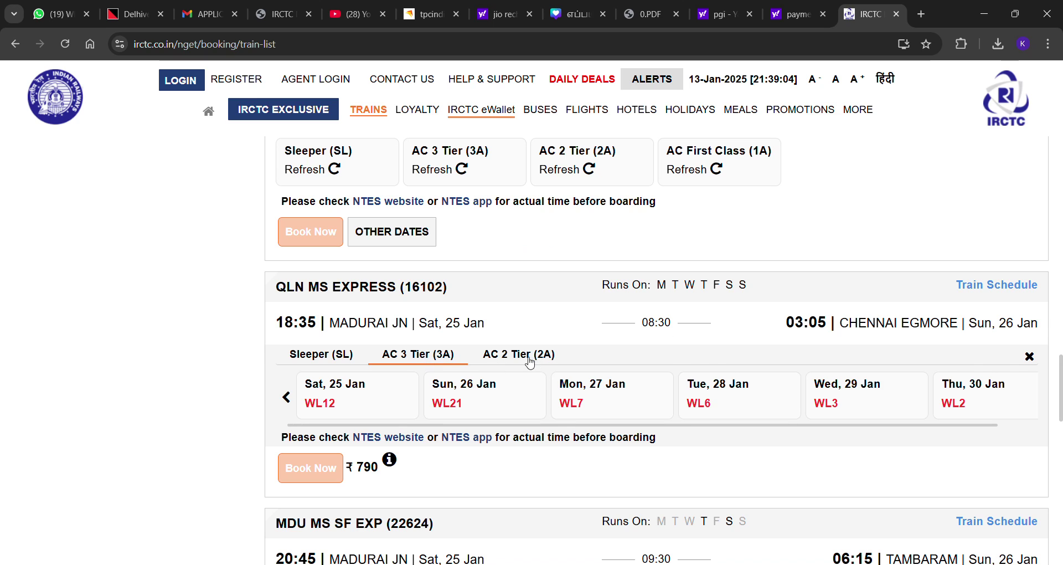
click(521, 357)
click(413, 362)
click(324, 365)
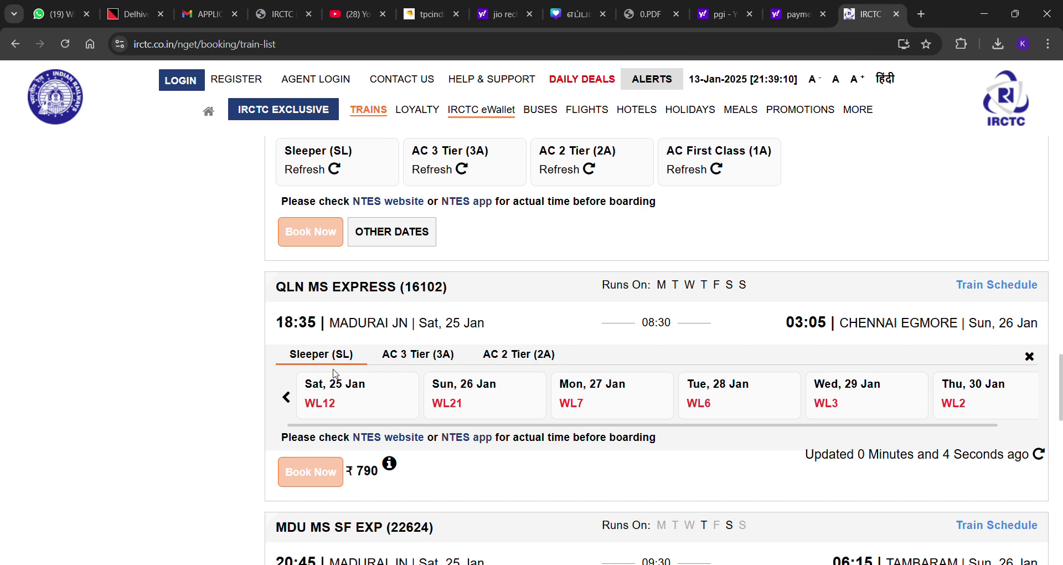
Choose Sat, 25 Jan for Sleeper, refresh availability, and reselect it at WL40, ₹295
click(332, 406)
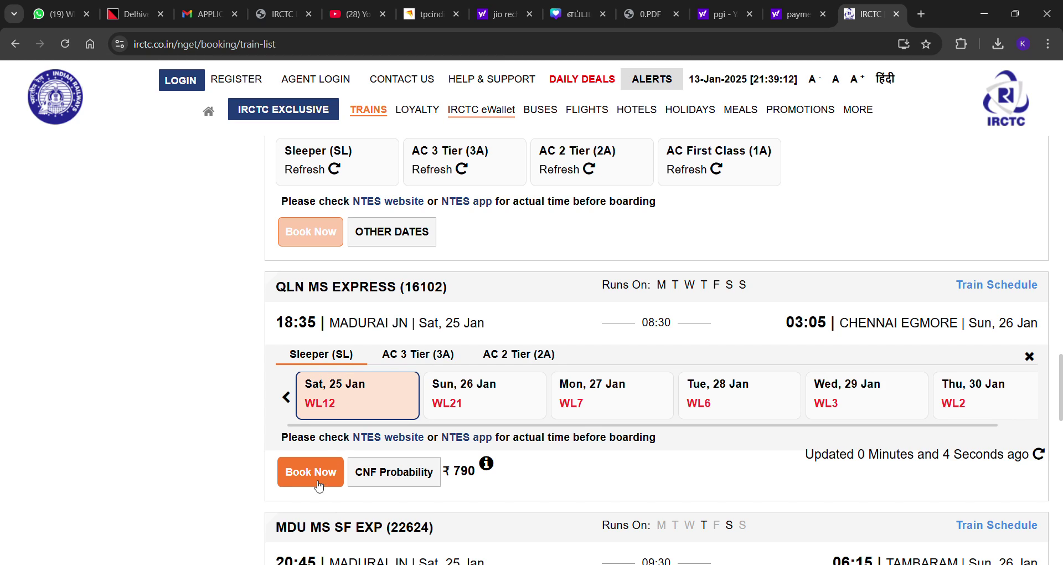
click(330, 404)
click(319, 355)
click(342, 400)
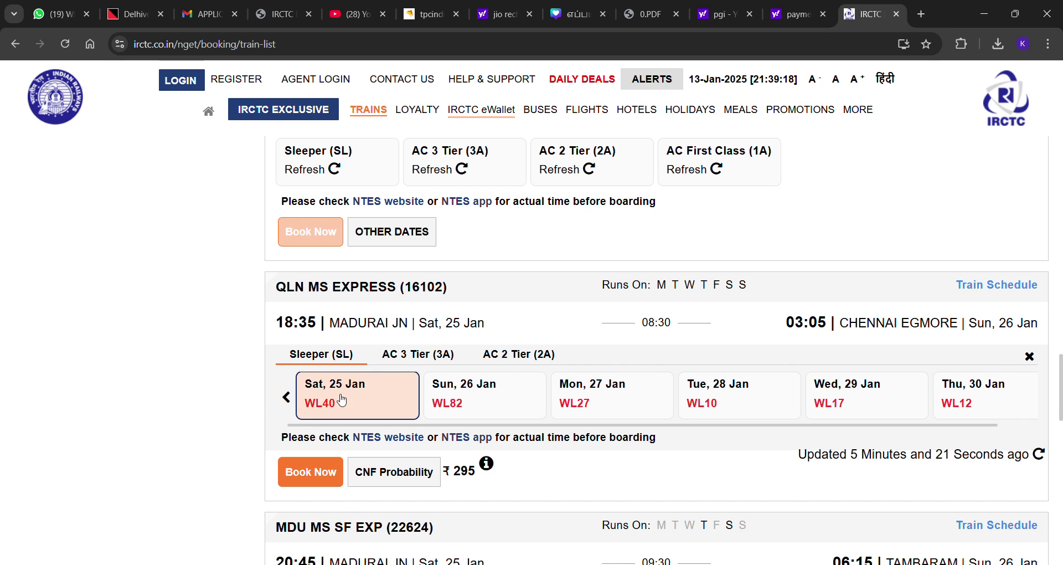
Book Now on the 25 Jan Sleeper and sign in with the login captcha
click(316, 479)
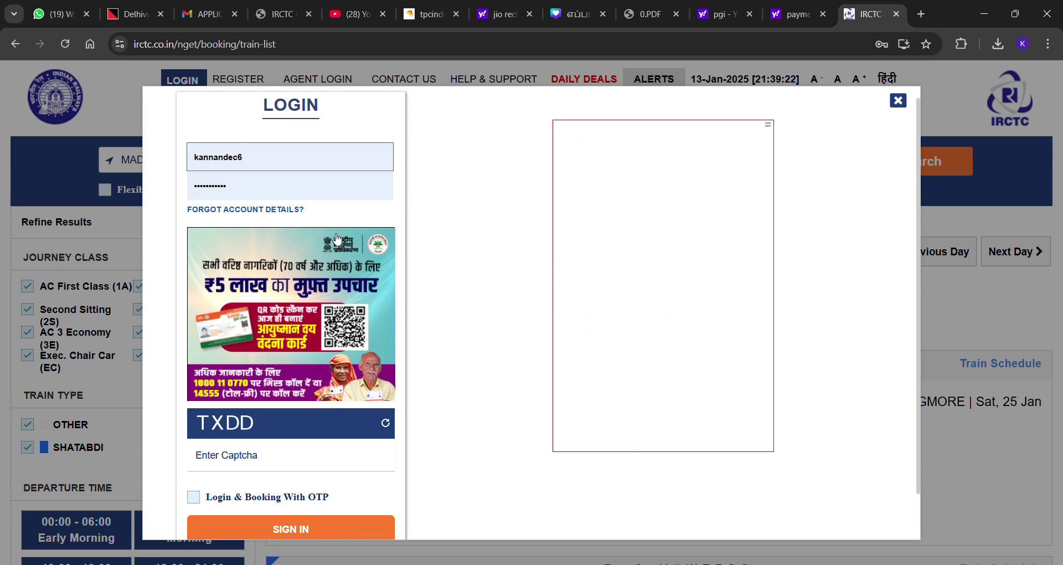
click(251, 466)
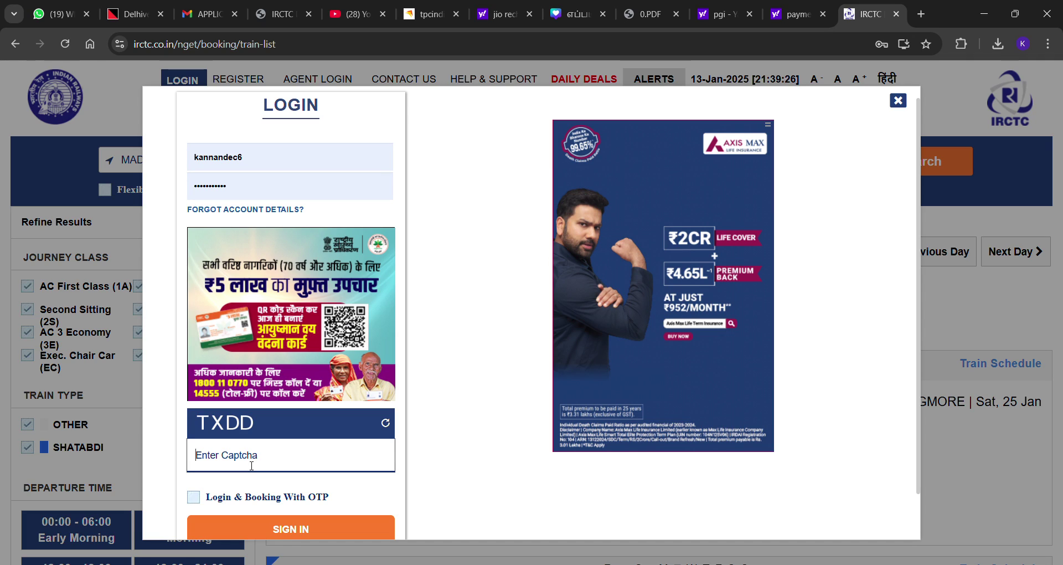
text(T)
text(DD)
click(296, 523)
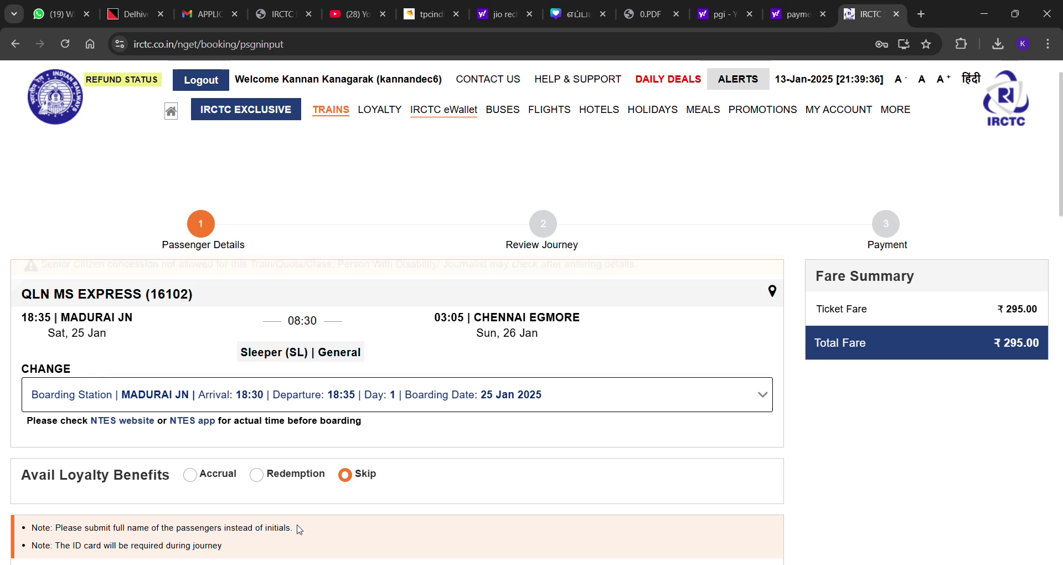
Enter the passenger name, age 30, Male, and Side Lower berth preference
text(KKKK)
click(224, 314)
text(30)
key(Tab)
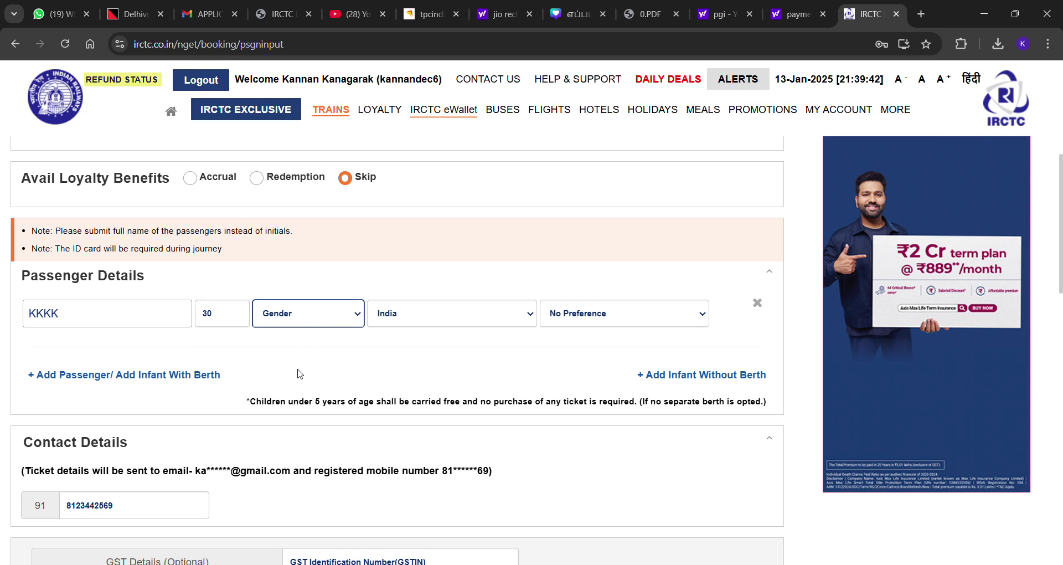
key(m)
click(664, 318)
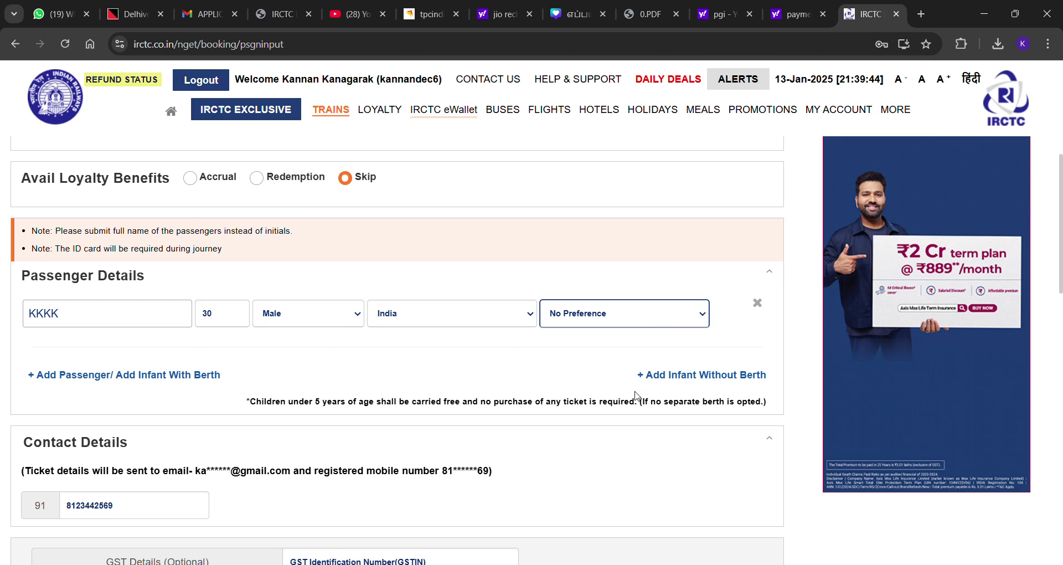
click(633, 399)
Replace the contact mobile number with a new one
scroll(127, 406, down, 3)
drag(119, 368, 0, 386)
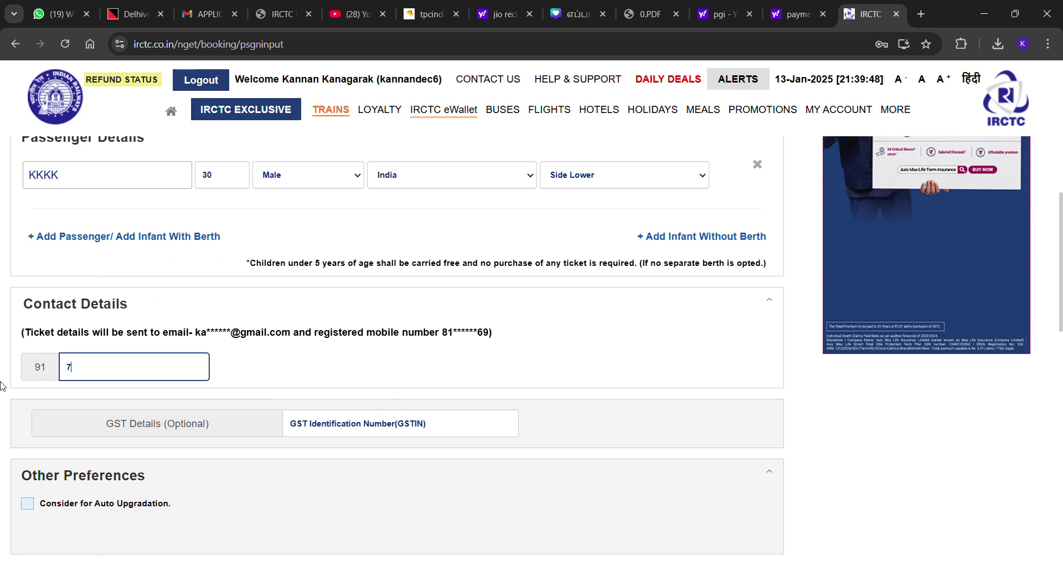
scroll(71, 398, down, 6)
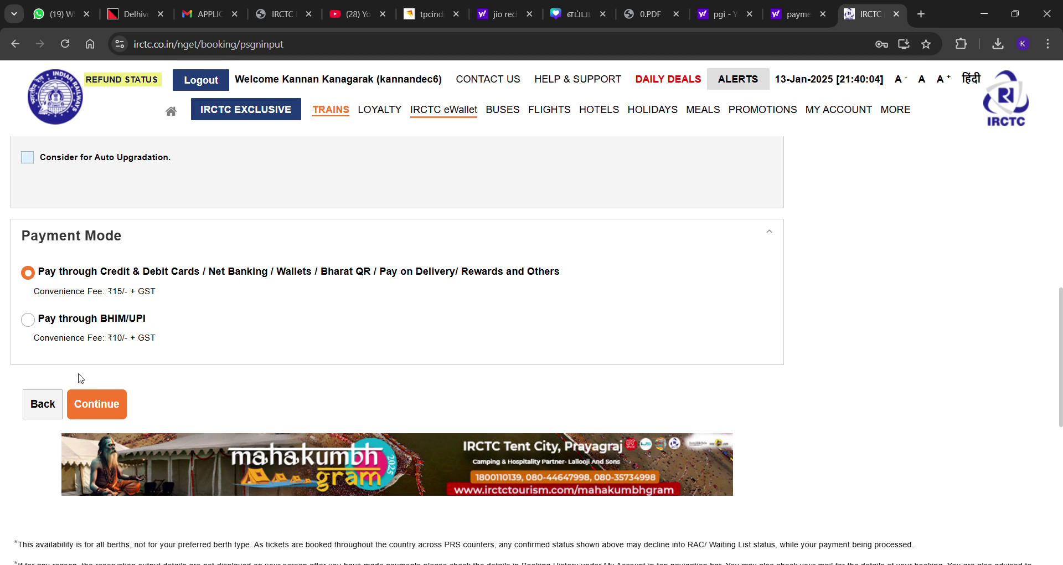
Choose Pay through BHIM/UPI and continue to the booking review
click(28, 319)
click(88, 401)
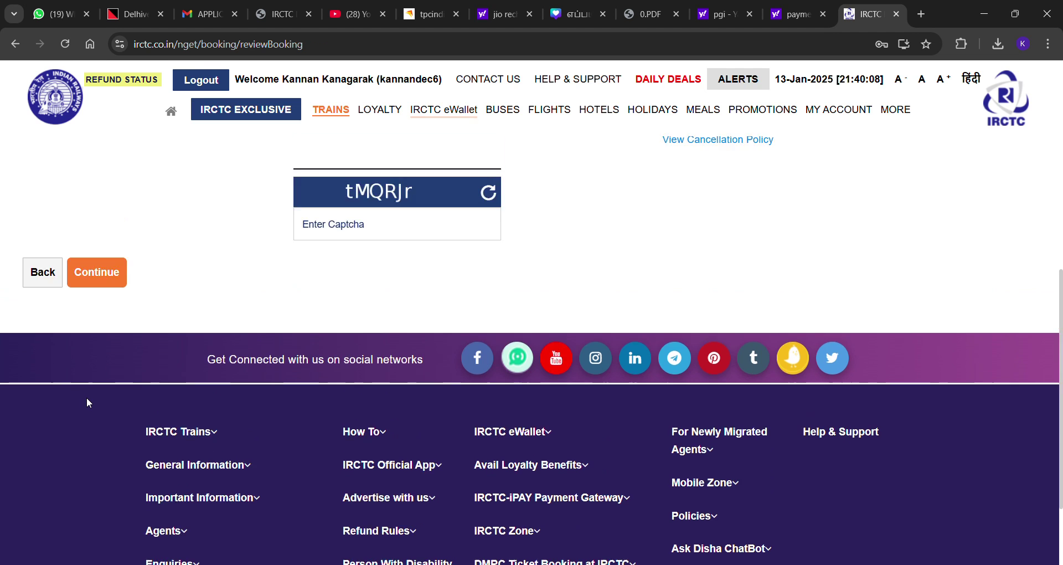
scroll(427, 344, down, 7)
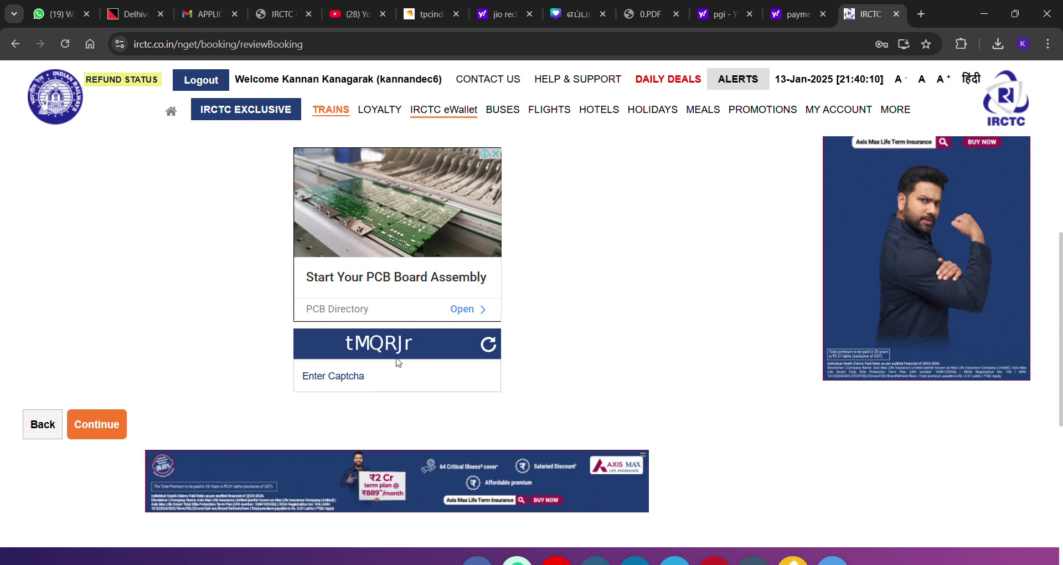
Enter the review captcha, fixing a typo, and confirm the ₹306.80 sleeper booking
click(358, 390)
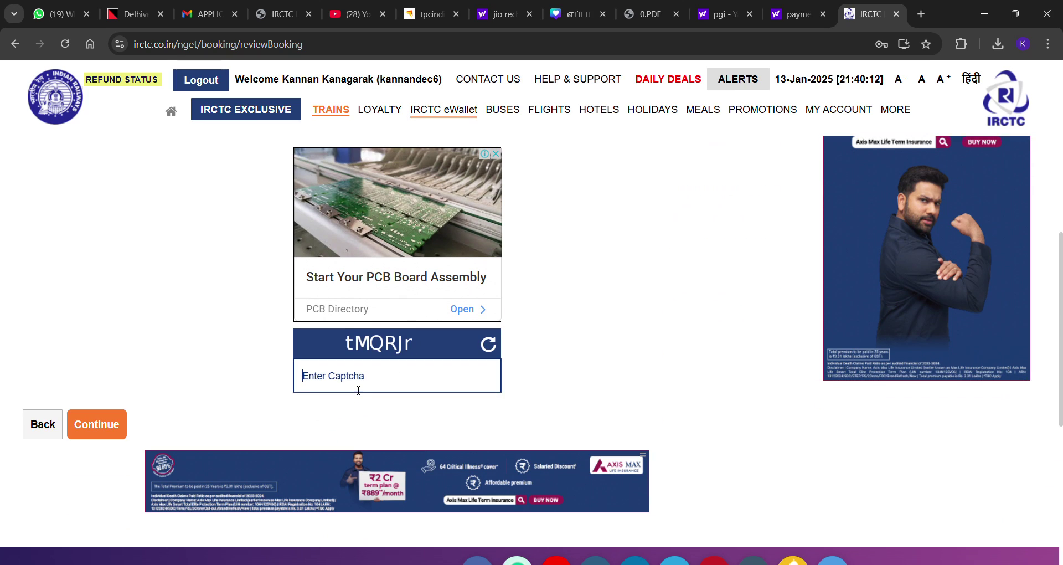
text(t)
scroll(650, 225, up, 8)
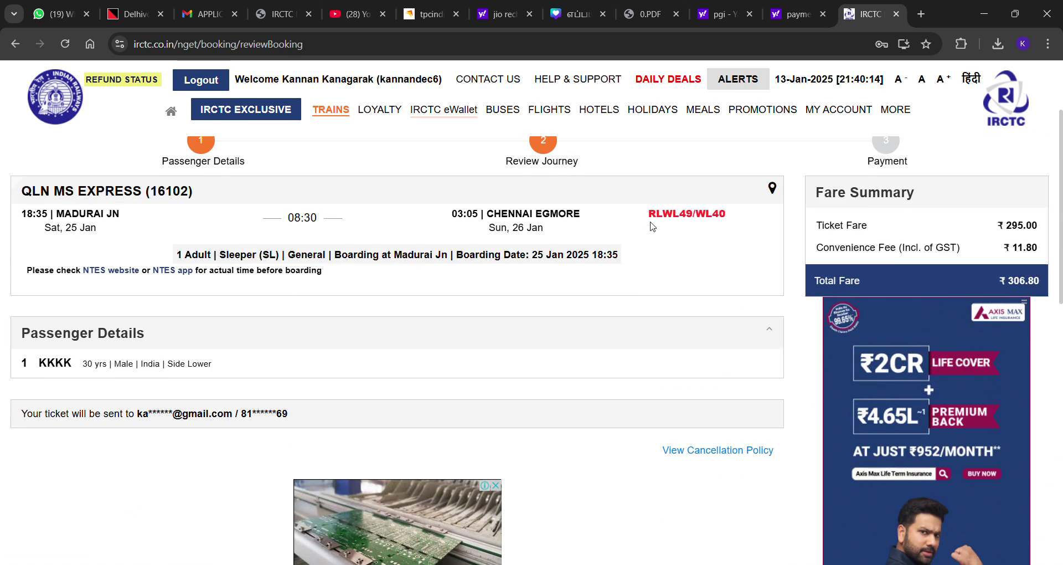
scroll(650, 225, down, 4)
scroll(567, 251, down, 6)
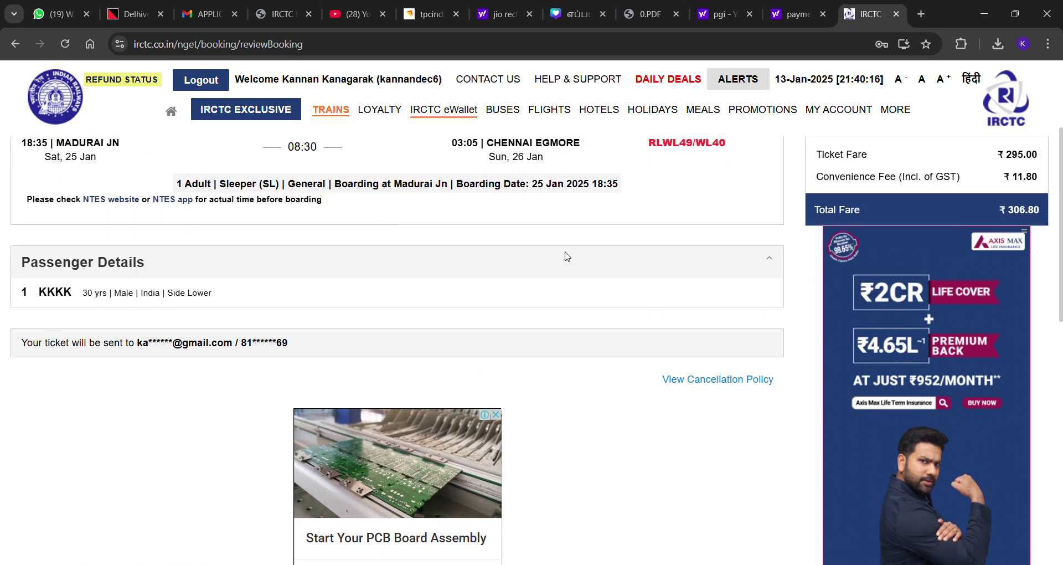
scroll(570, 303, up, 5)
scroll(571, 303, up, 1)
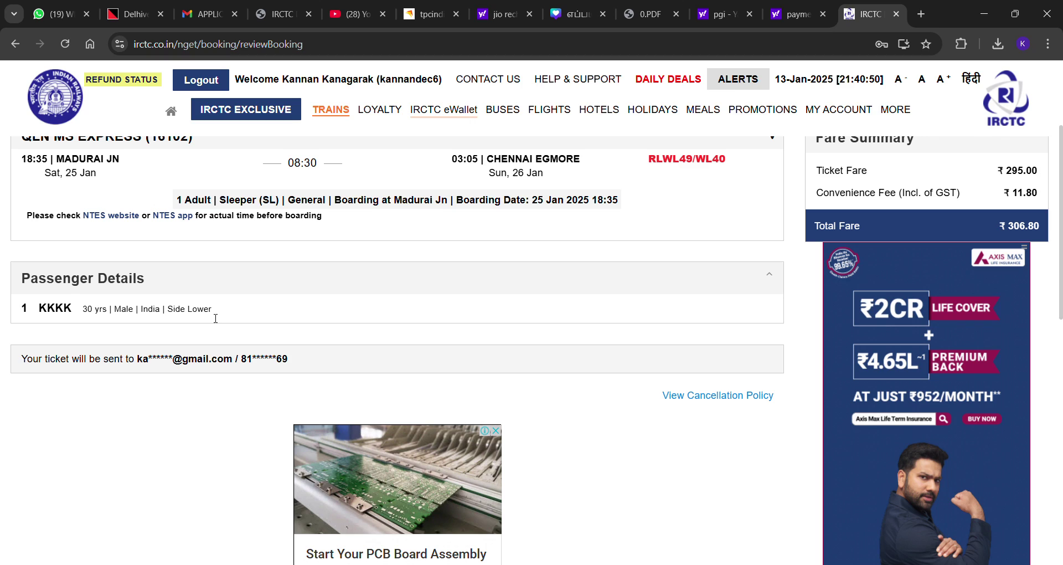
scroll(239, 387, down, 3)
click(336, 452)
text(t)
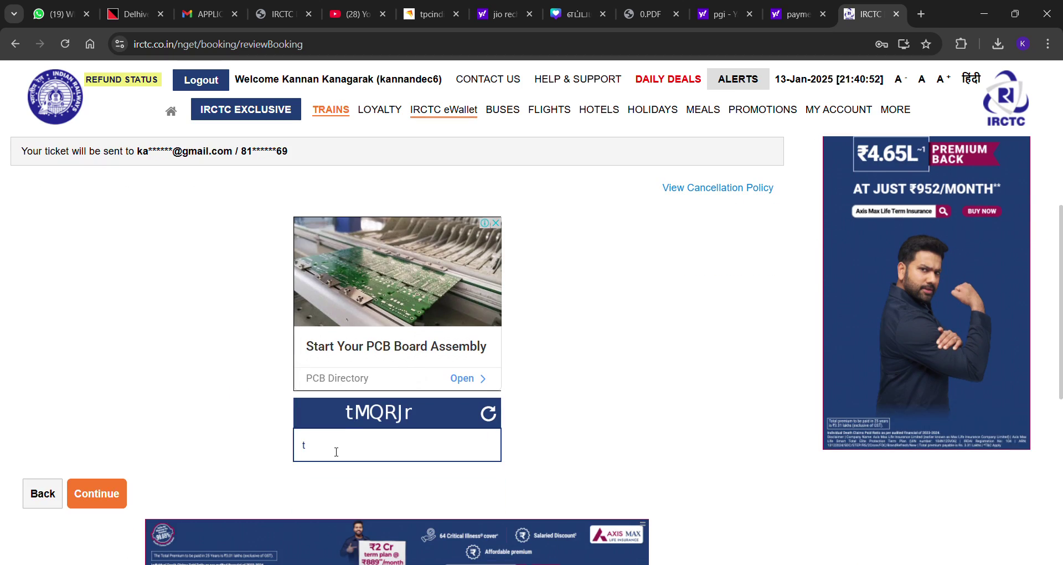
text(MQ)
key(BackSpace)
text(QRJr)
click(94, 499)
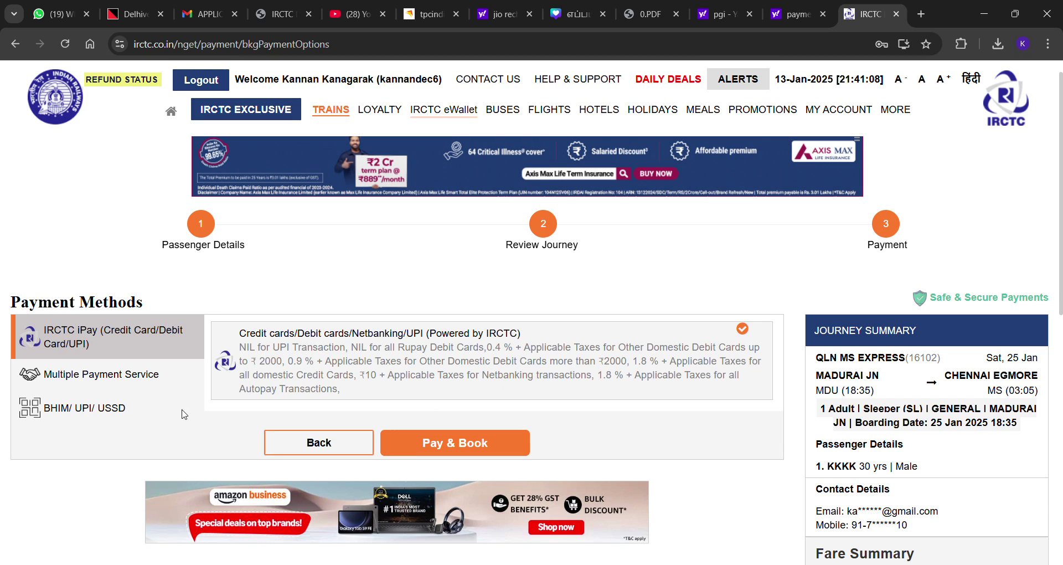
Pay & Book via IRCTC iPay, show the ₹306.80 UPI QR code, then view the Yahoo tab
click(457, 448)
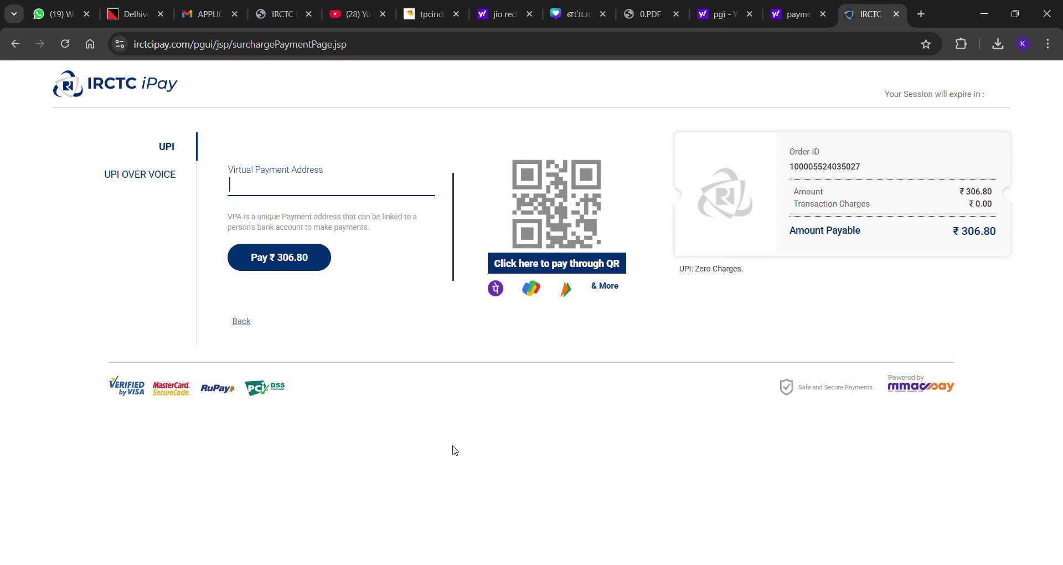
click(539, 265)
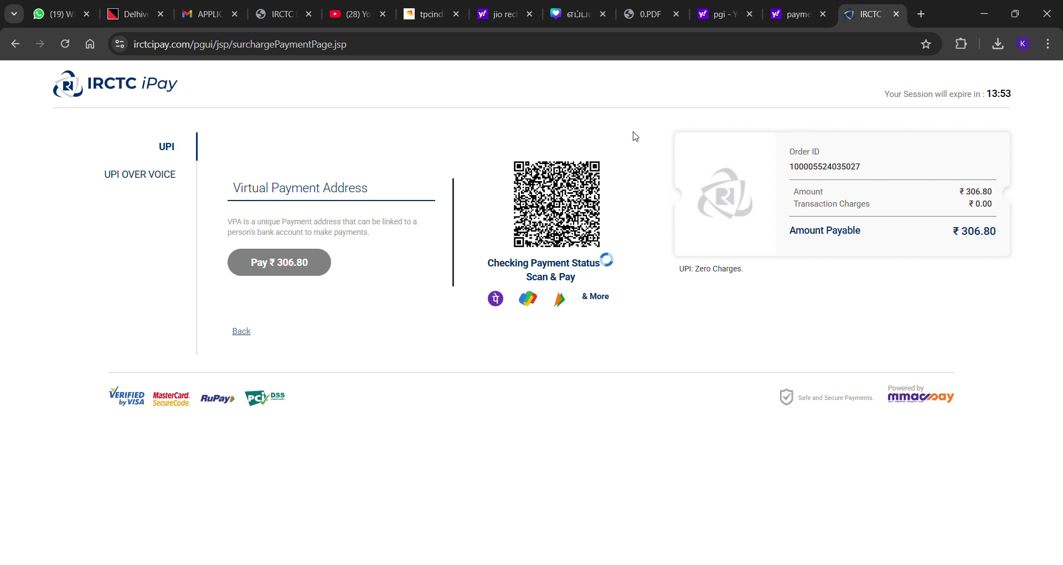
click(794, 17)
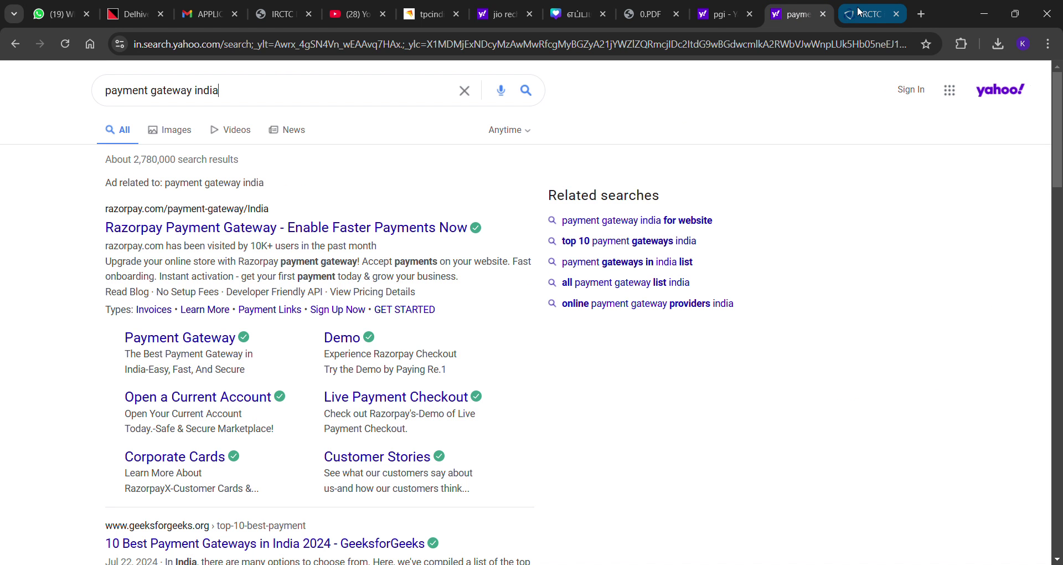
Flip between the Yahoo and iPay tabs, then go back from iPay to the Book Ticket page
click(864, 14)
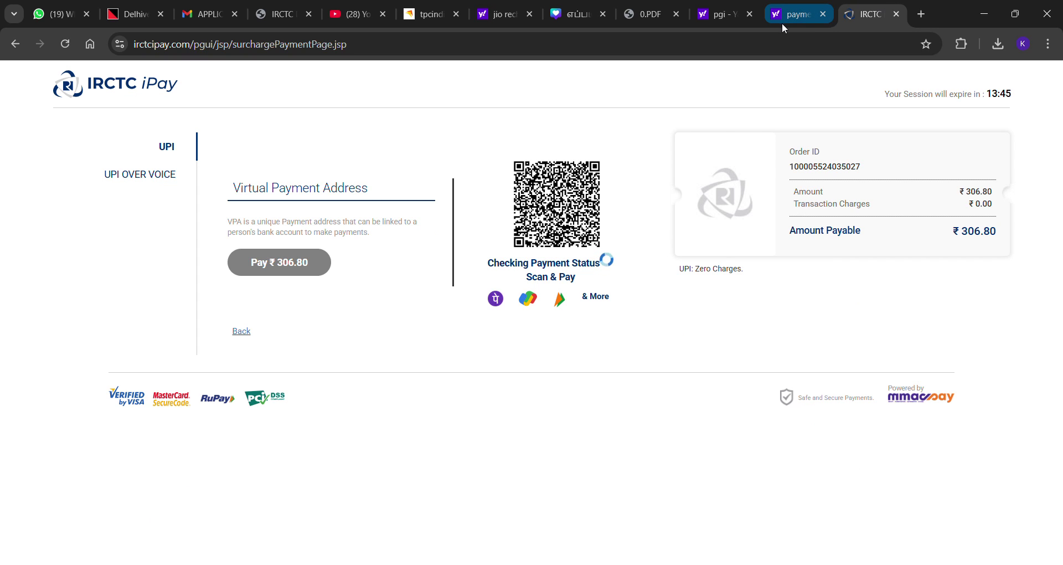
click(720, 14)
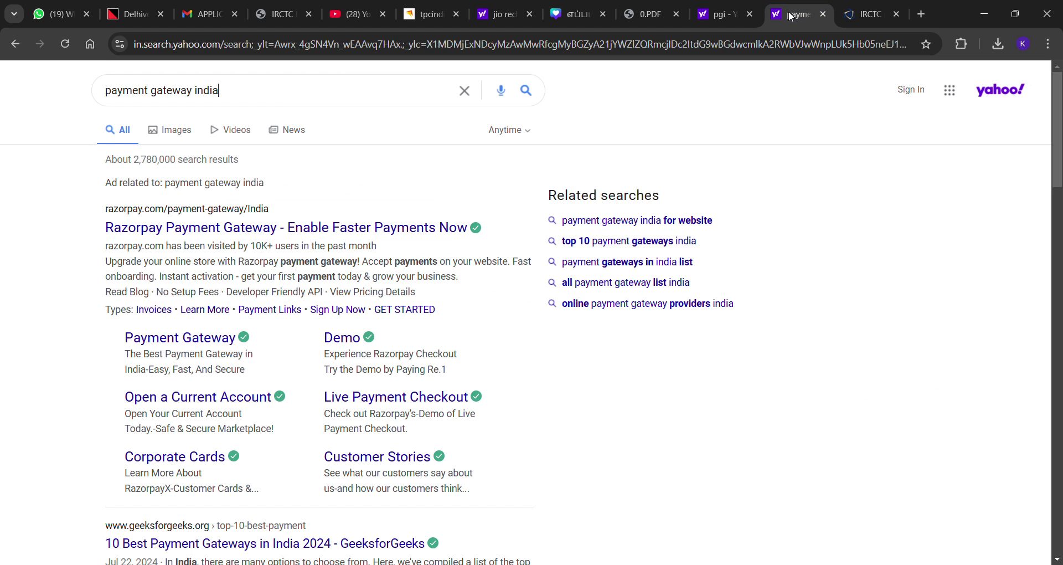
click(869, 14)
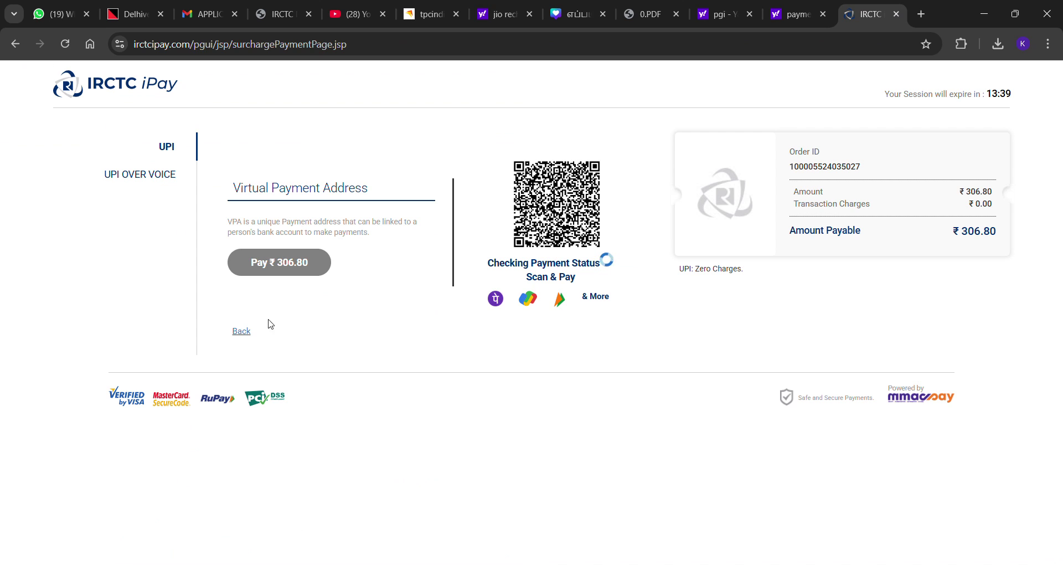
click(15, 44)
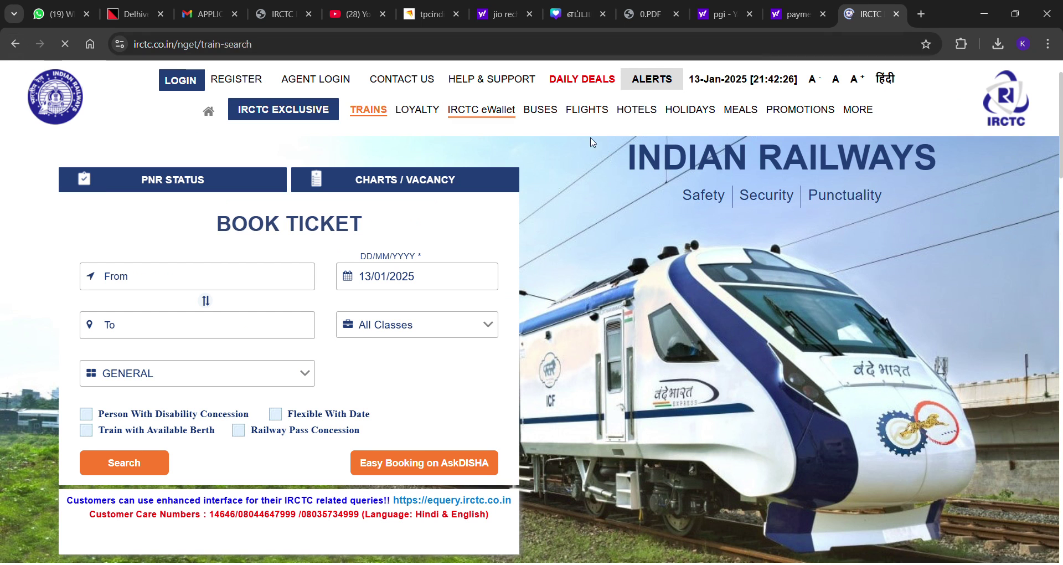